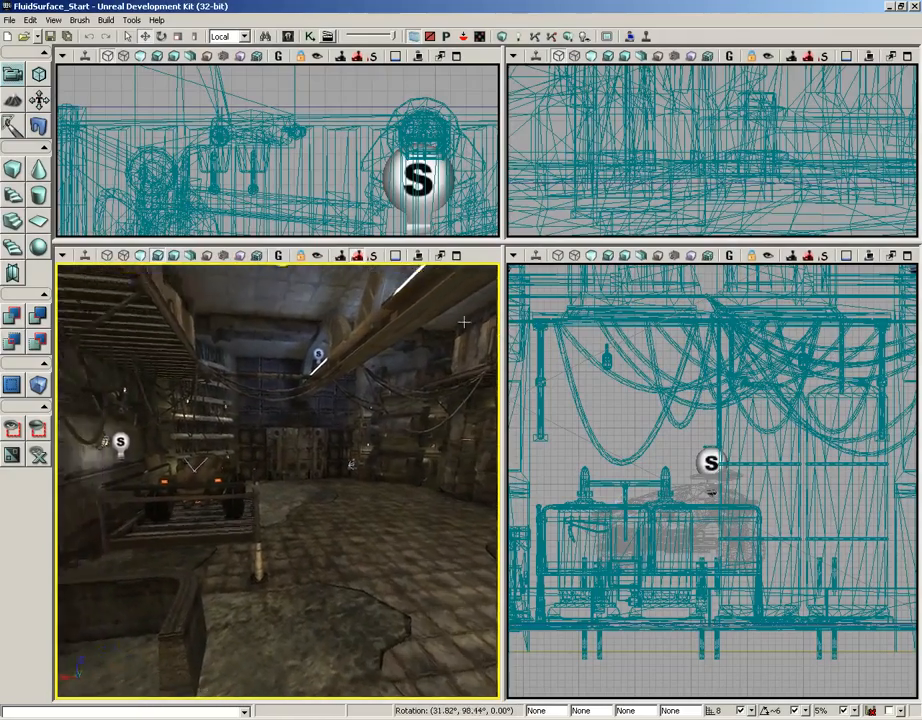
- Add a FluidSurfaceActor onto the floor puddle in the perspective viewport
drag(292, 548, 294, 442)
right_drag(294, 436, 295, 520)
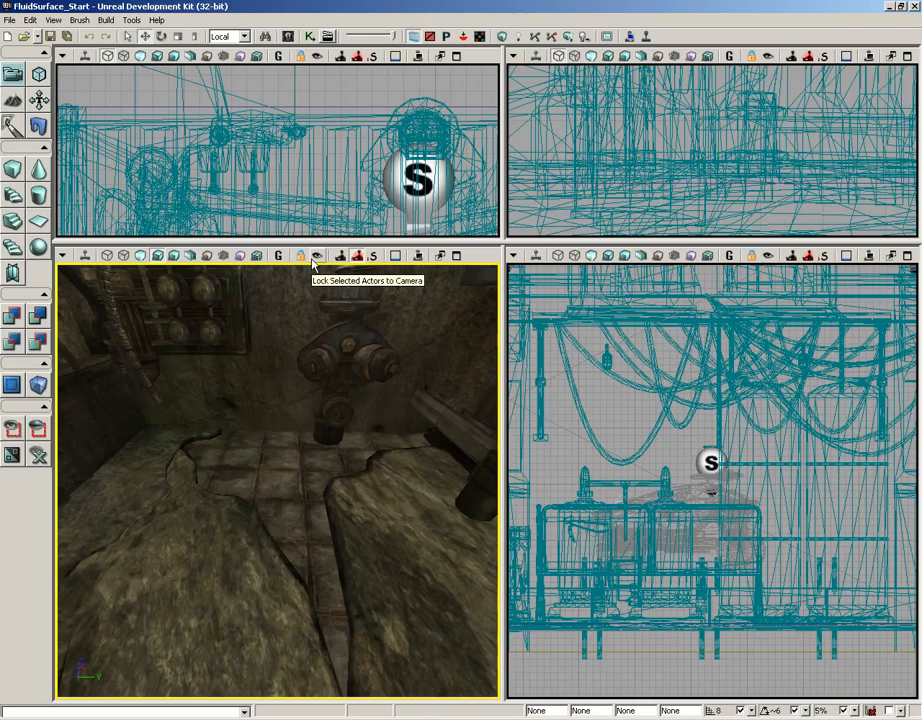
click(288, 37)
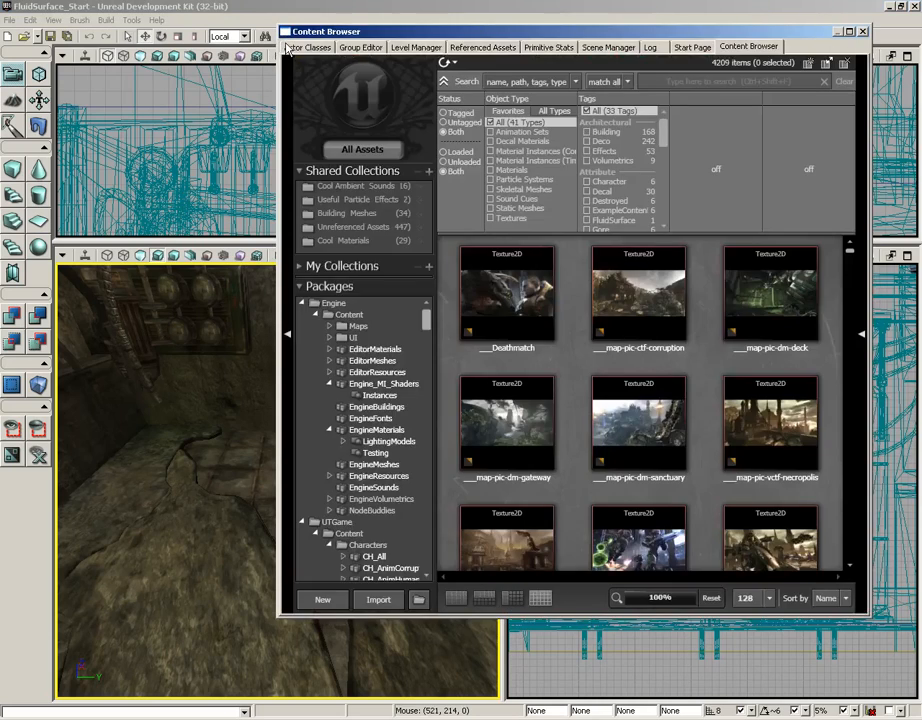
click(287, 48)
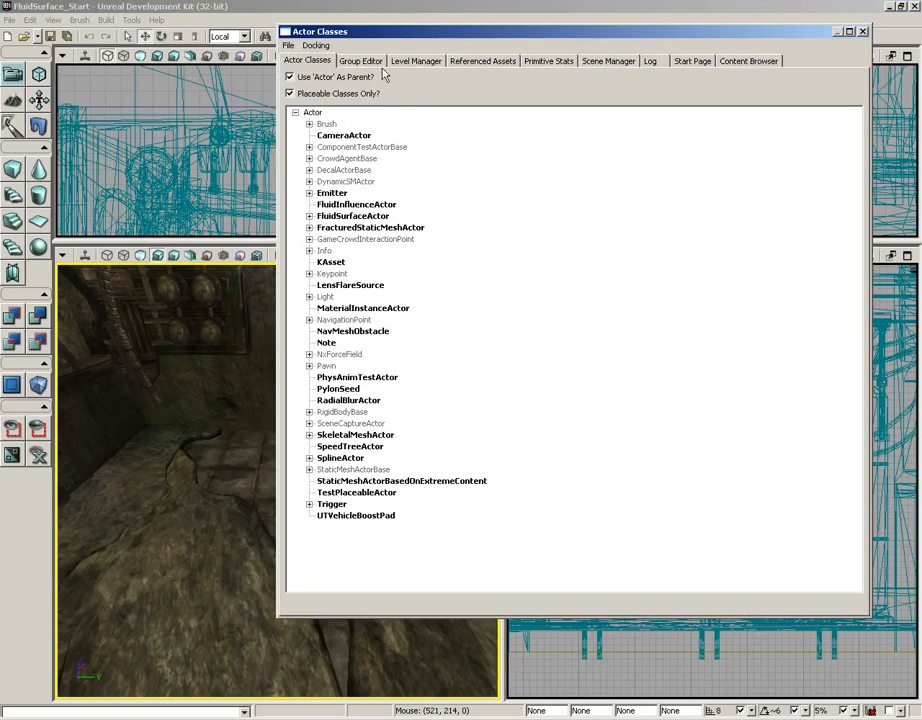
click(352, 216)
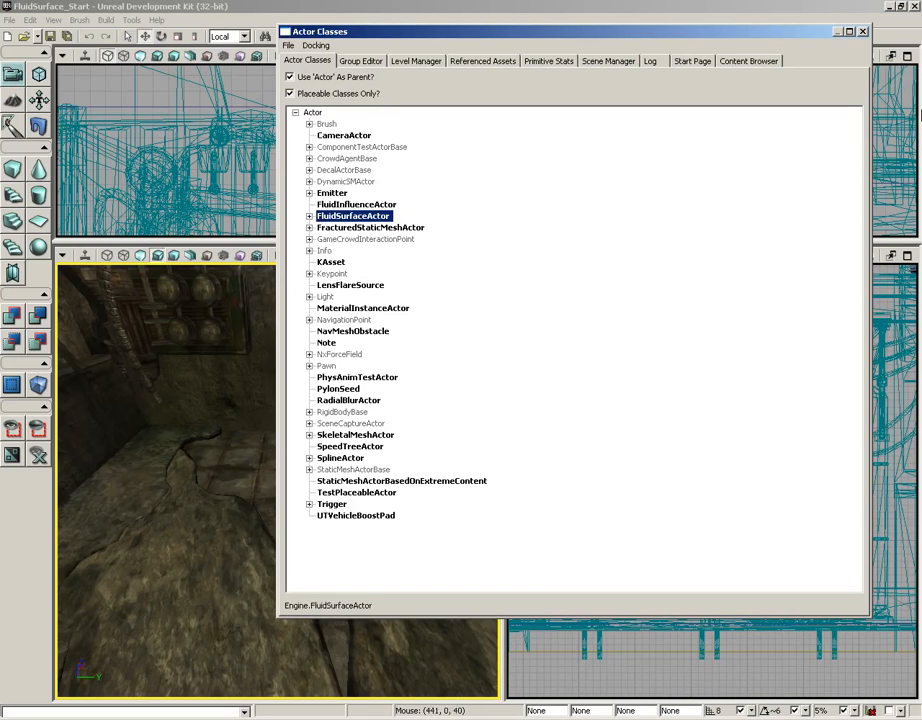
click(863, 32)
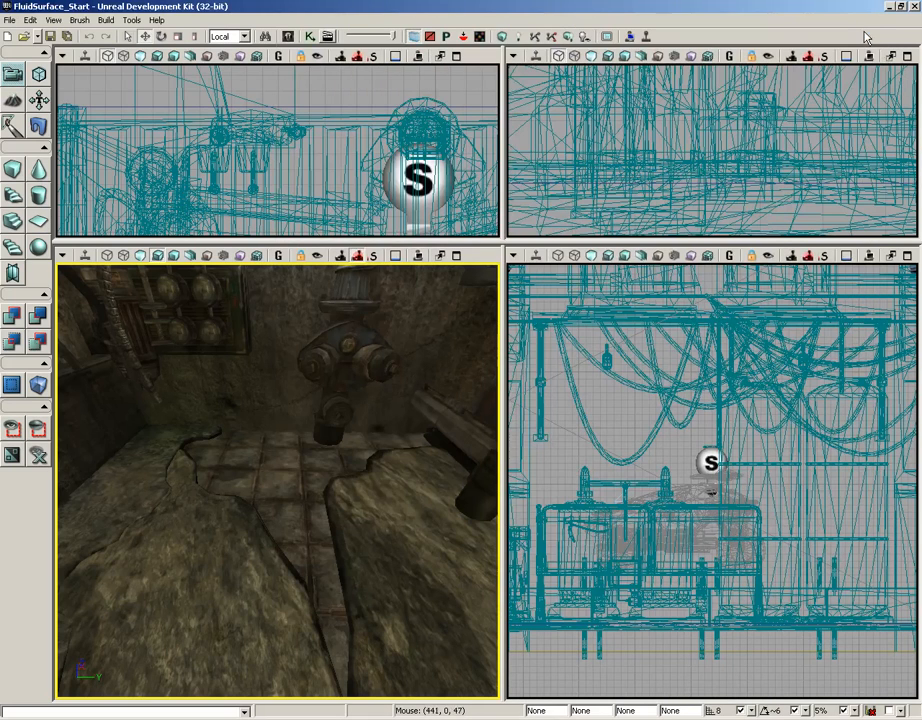
right_click(285, 467)
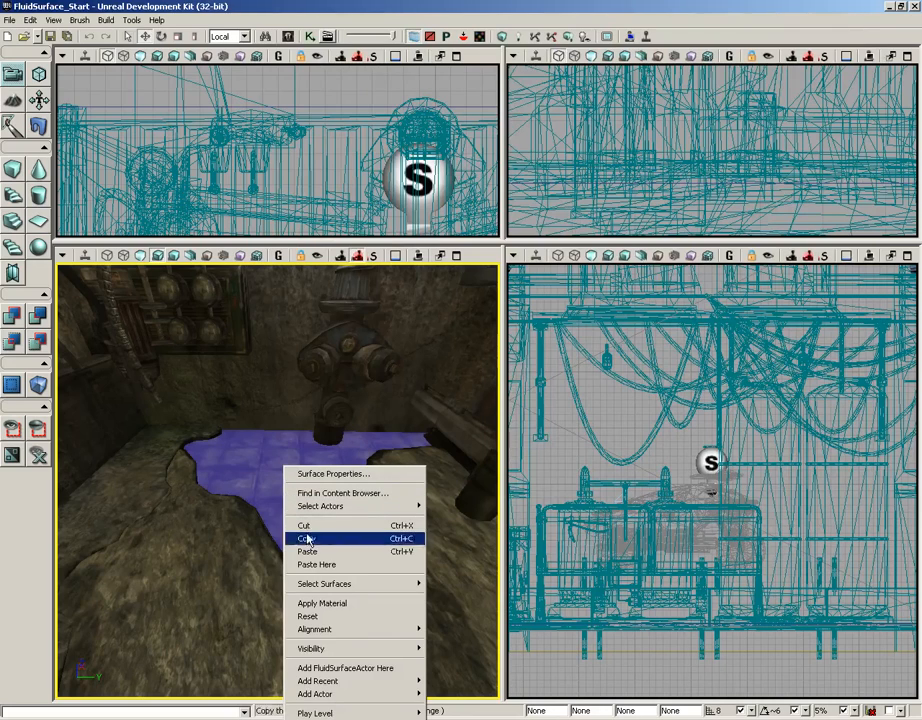
click(350, 668)
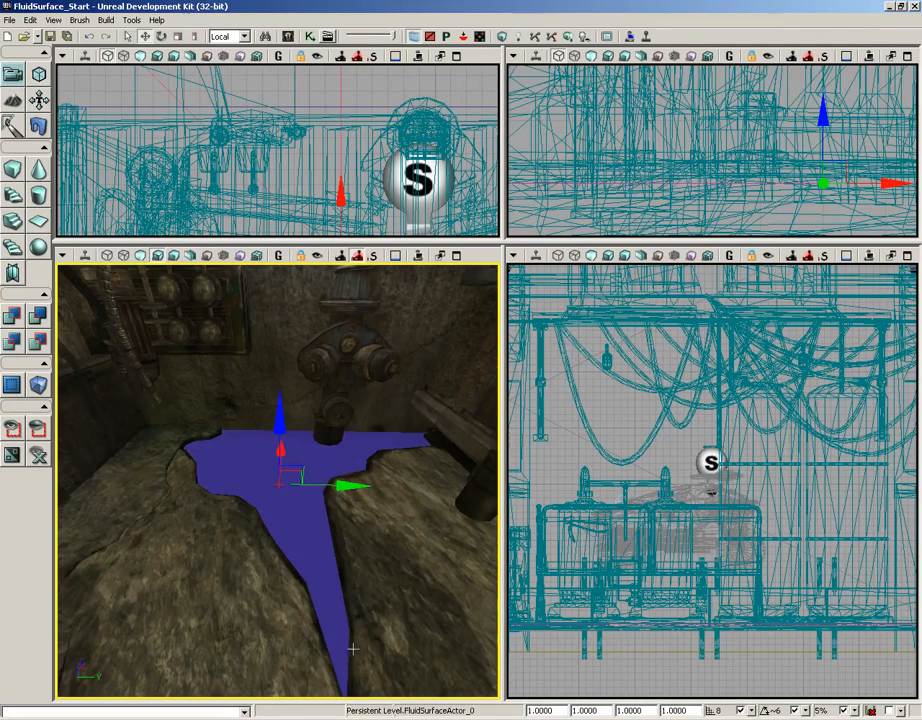
- Raise the fluid surface slightly along its vertical axis
drag(376, 528, 499, 487)
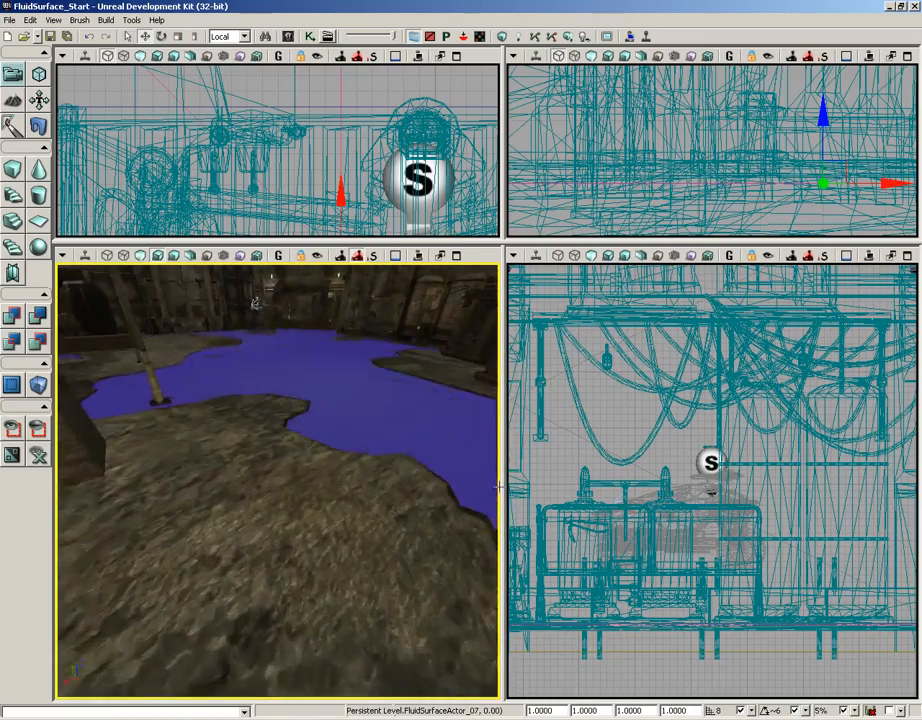
right_drag(499, 487, 370, 528)
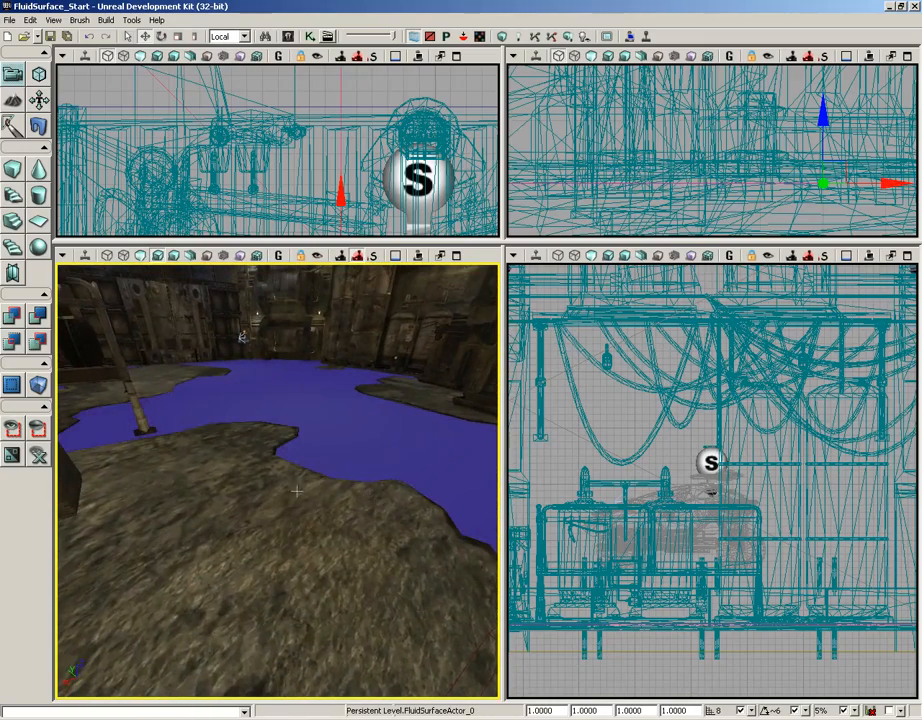
drag(296, 491, 57, 383)
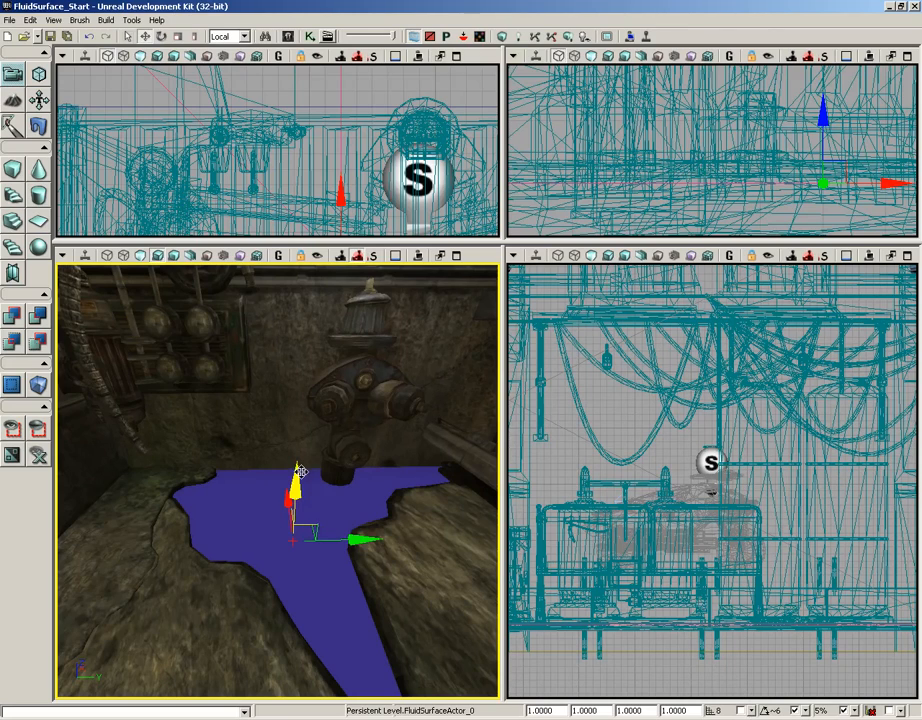
drag(299, 473, 297, 470)
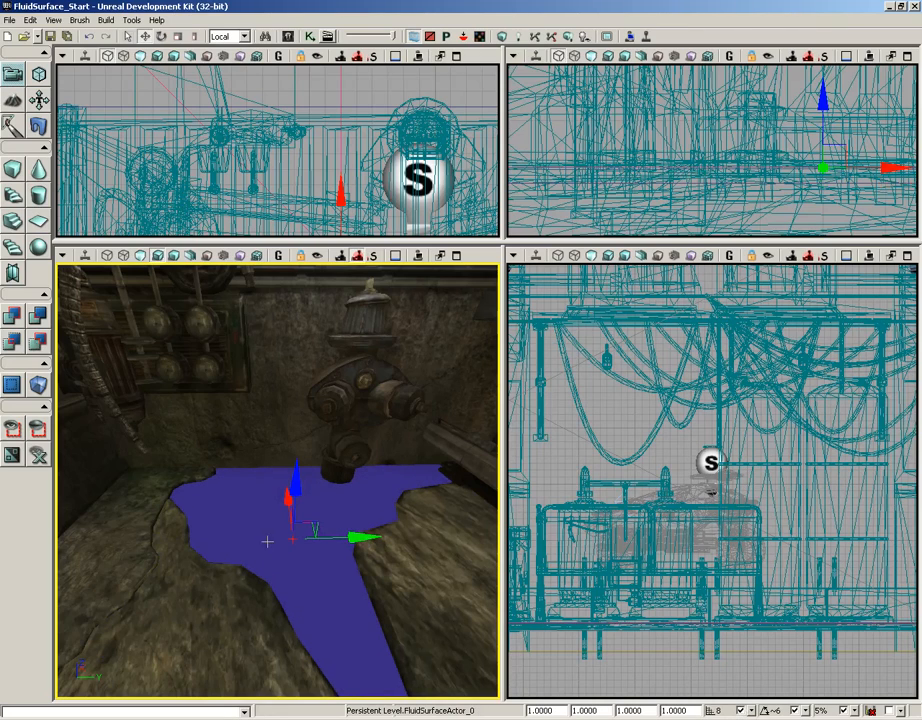
right_drag(414, 477, 438, 494)
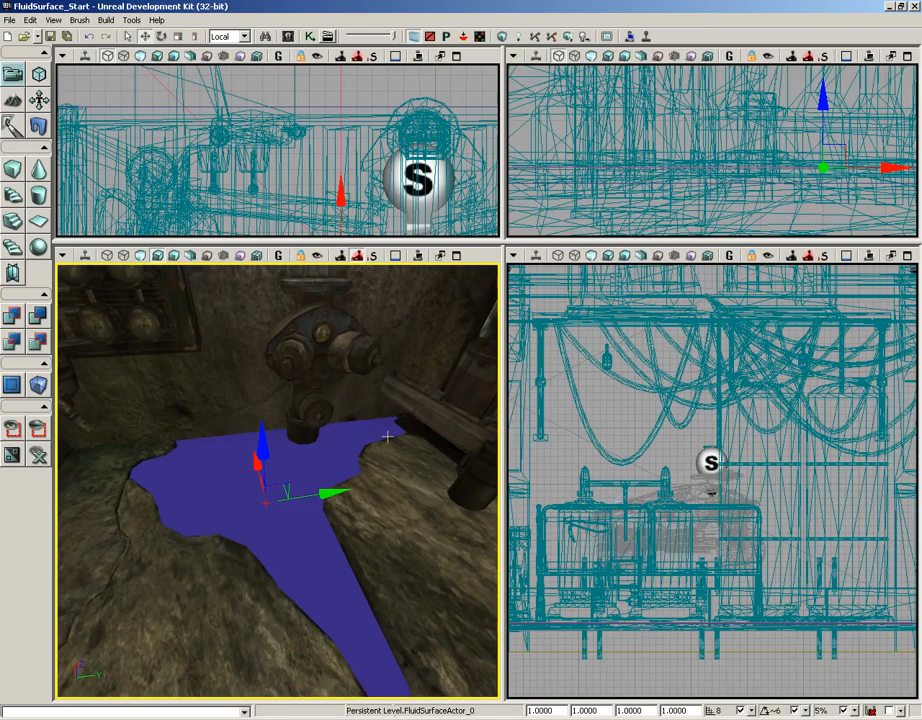
- Try to set the fluid surface's draw scale to .1
drag(558, 710, 529, 710)
text(.125)
key(Return)
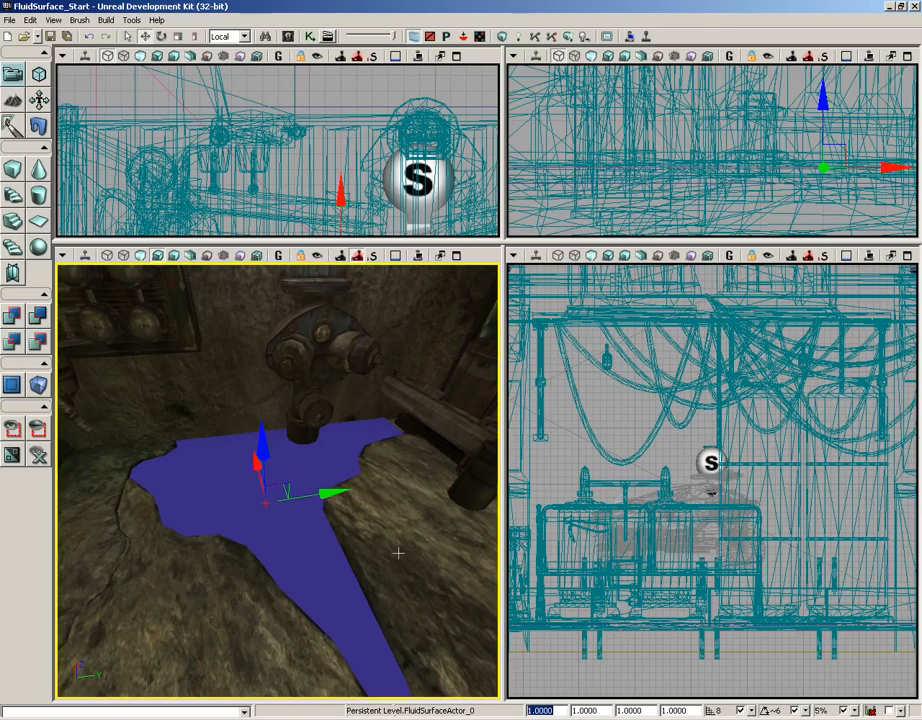
- Move the fluid surface horizontally so it covers the floor puddle
right_drag(398, 551, 496, 488)
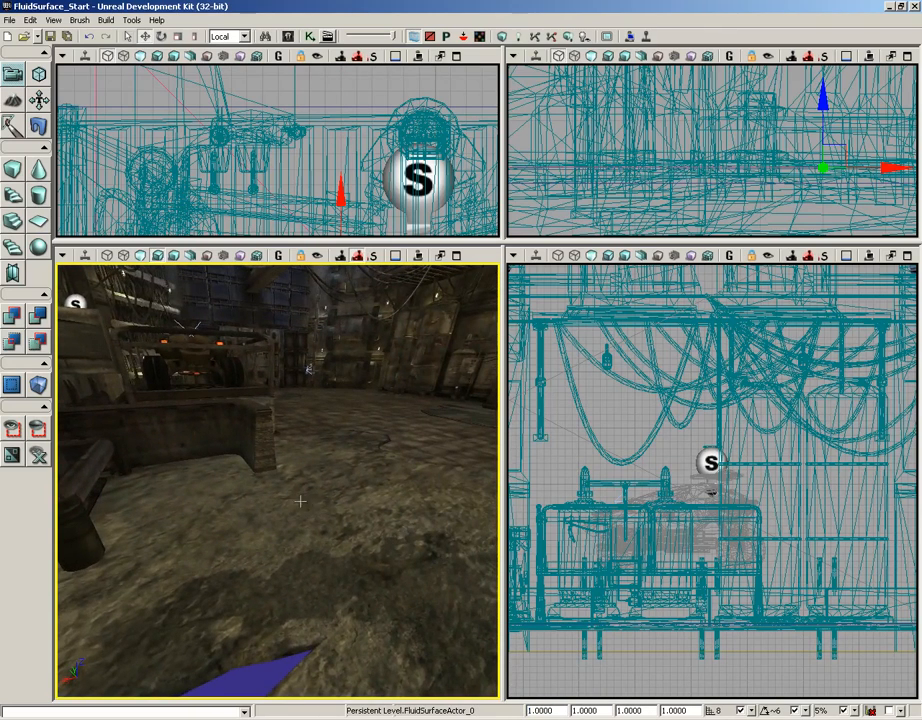
right_drag(302, 500, 143, 494)
right_drag(309, 502, 170, 508)
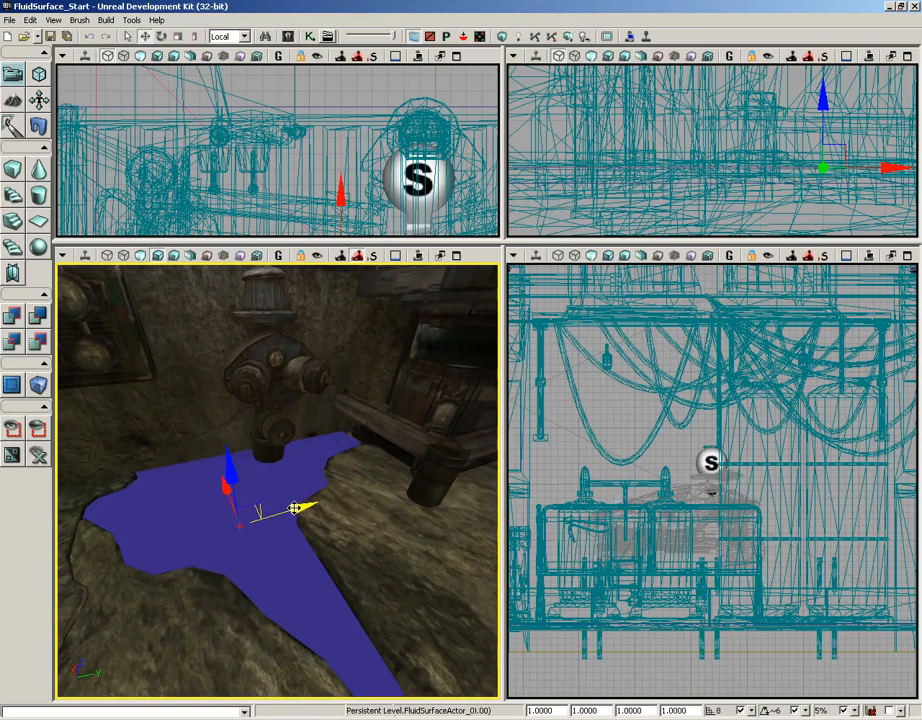
drag(300, 508, 307, 508)
right_drag(404, 557, 445, 622)
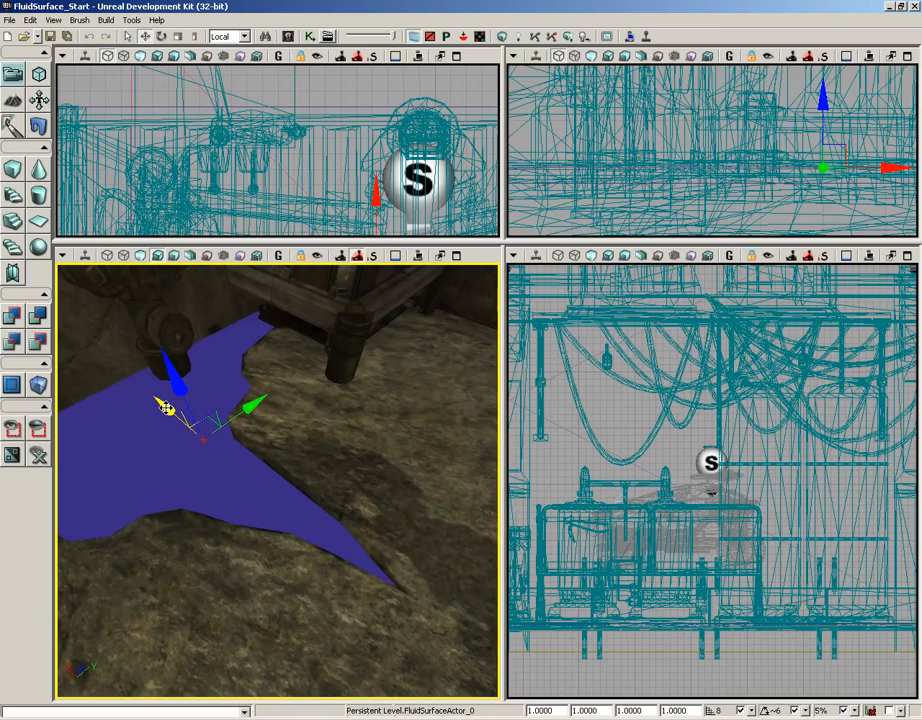
drag(165, 407, 121, 402)
right_drag(290, 432, 339, 457)
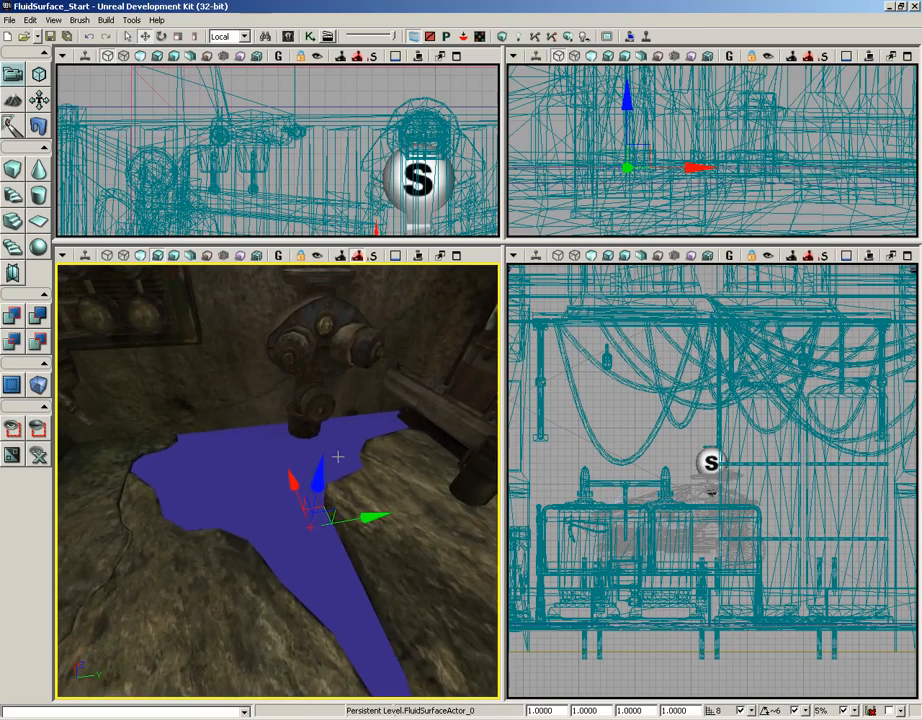
- Add a SceneCaptureCubeMapActor on top of the fluid surface
click(262, 392)
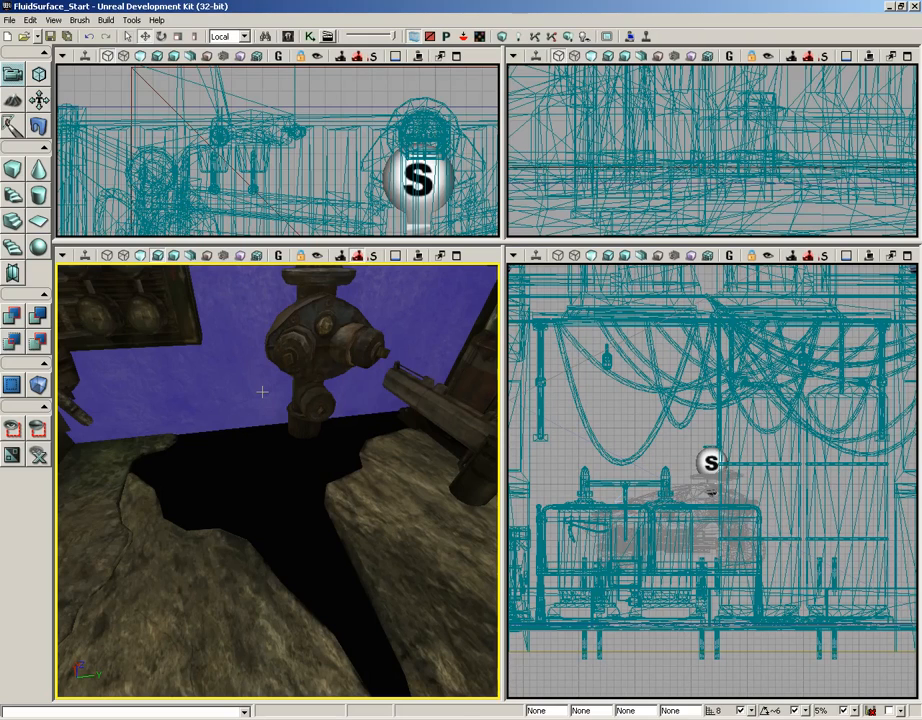
click(290, 37)
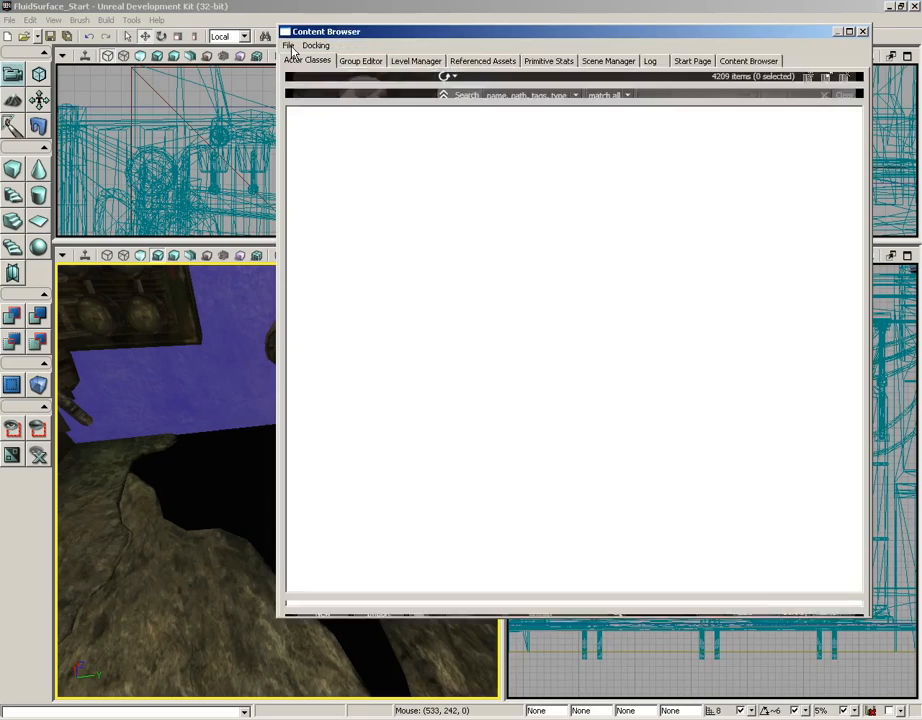
click(302, 60)
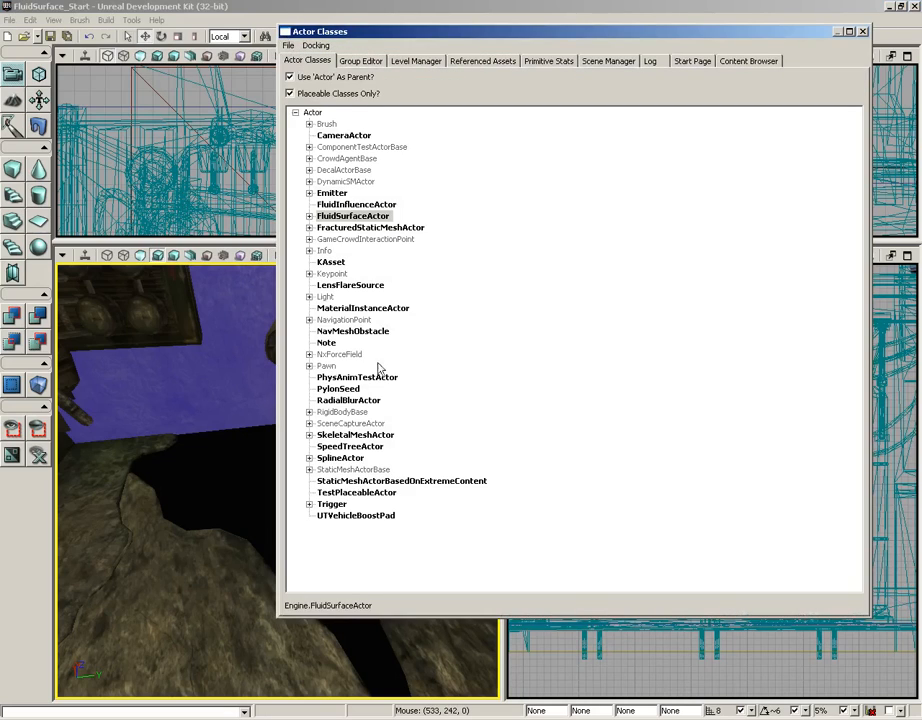
click(310, 424)
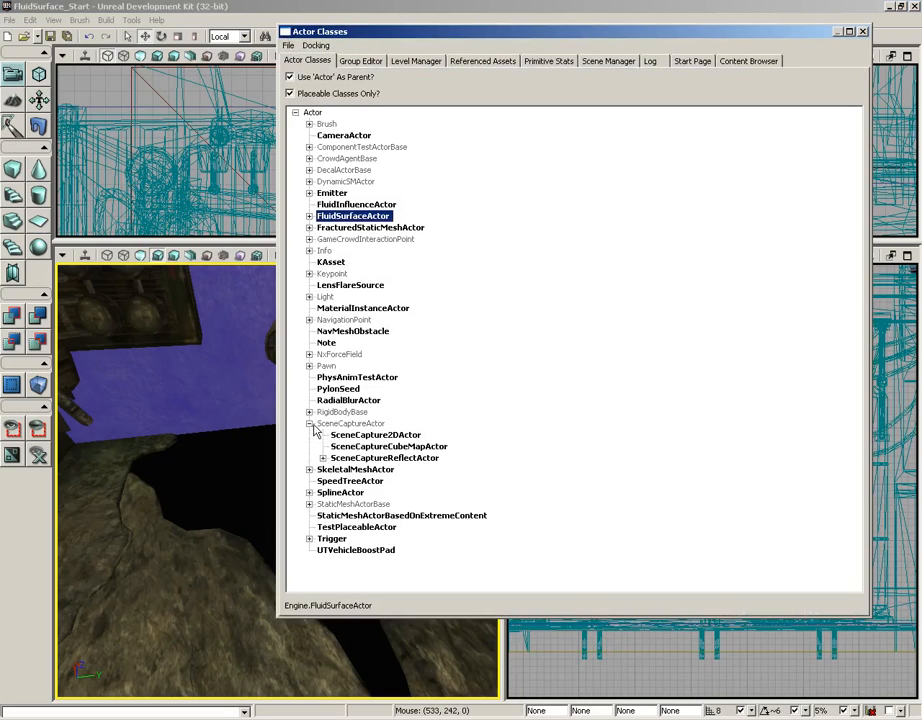
click(398, 447)
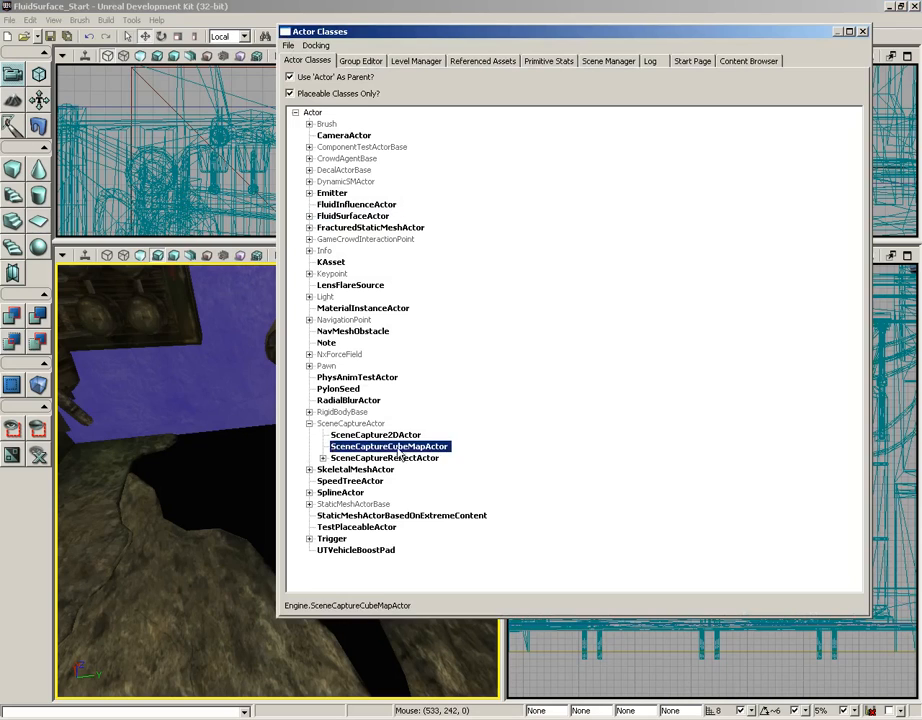
click(864, 32)
right_click(270, 506)
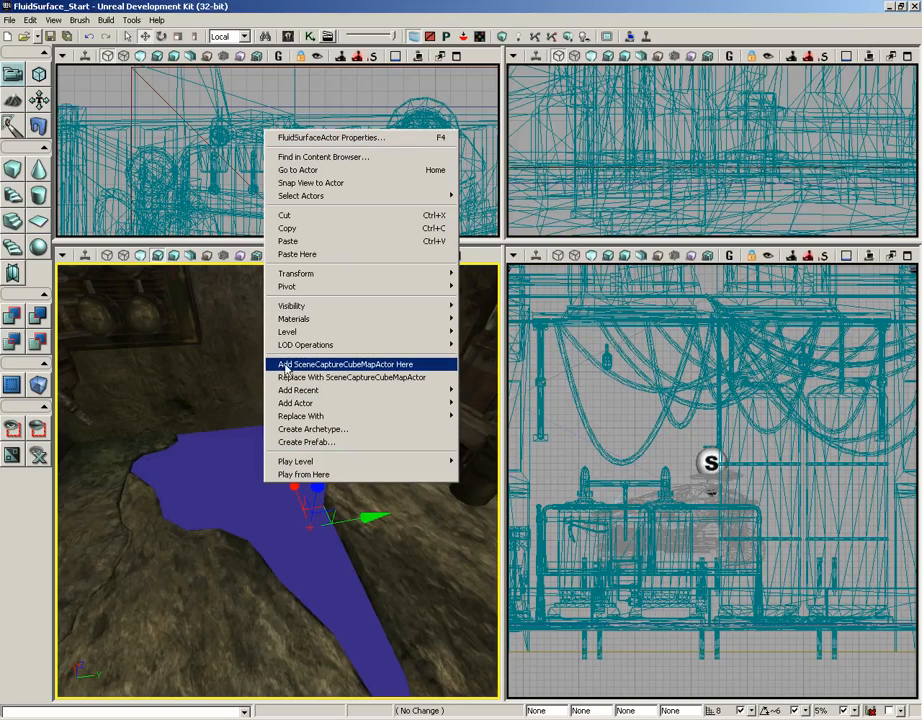
click(340, 365)
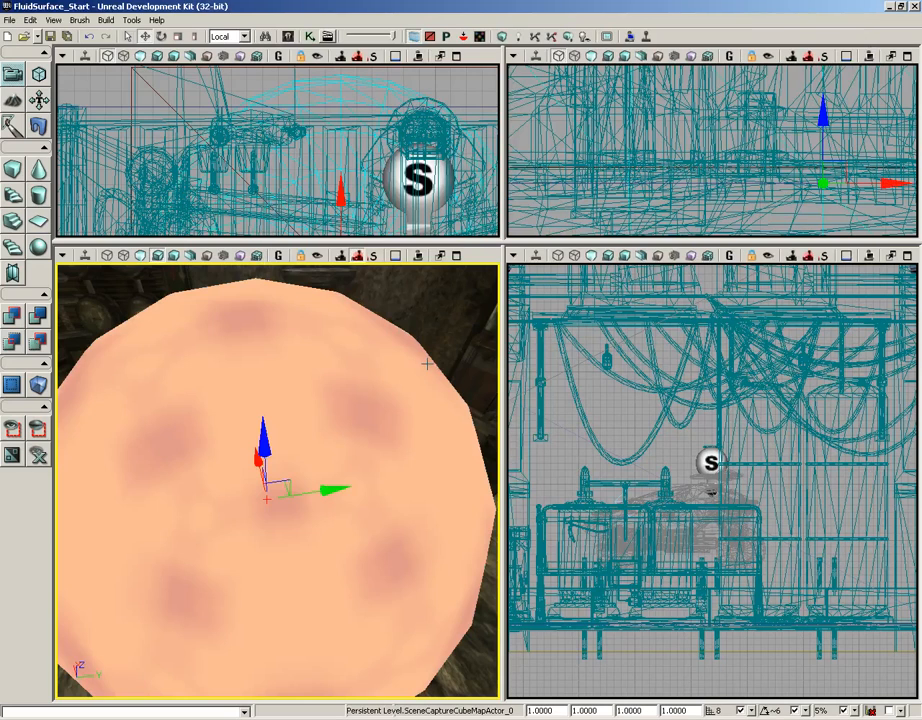
- Set the scene capture cubemap actor's draw scale to 0.25
scroll(427, 364, down, 5)
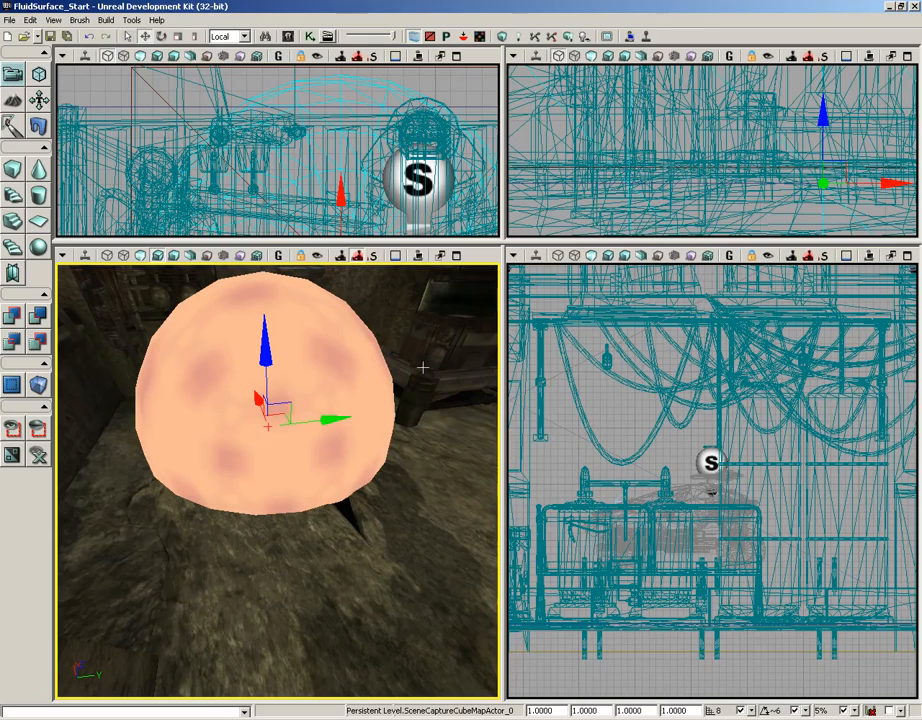
drag(374, 488, 233, 462)
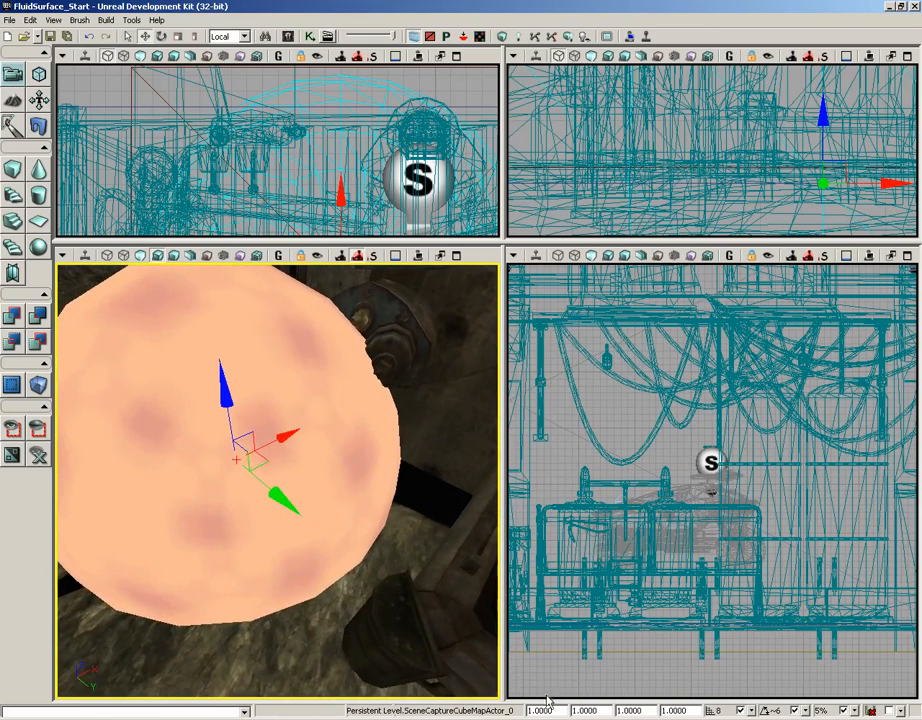
drag(553, 710, 499, 704)
text(.25)
key(Return)
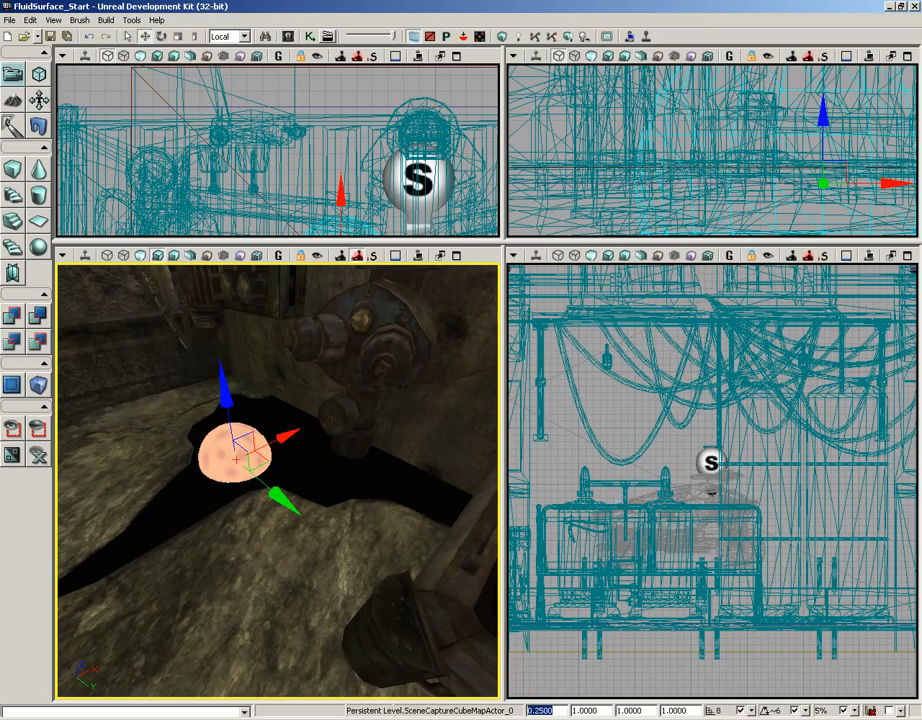
- Create a new RenderToTextureCube named RTTCube_WaterReflection in the FluidPackage package
click(288, 36)
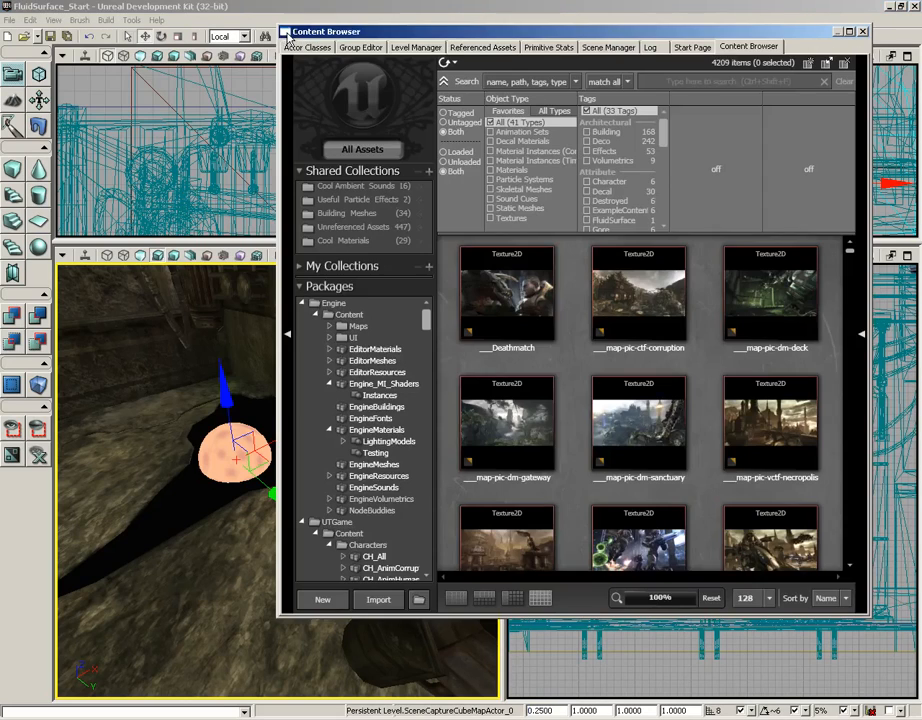
right_click(568, 356)
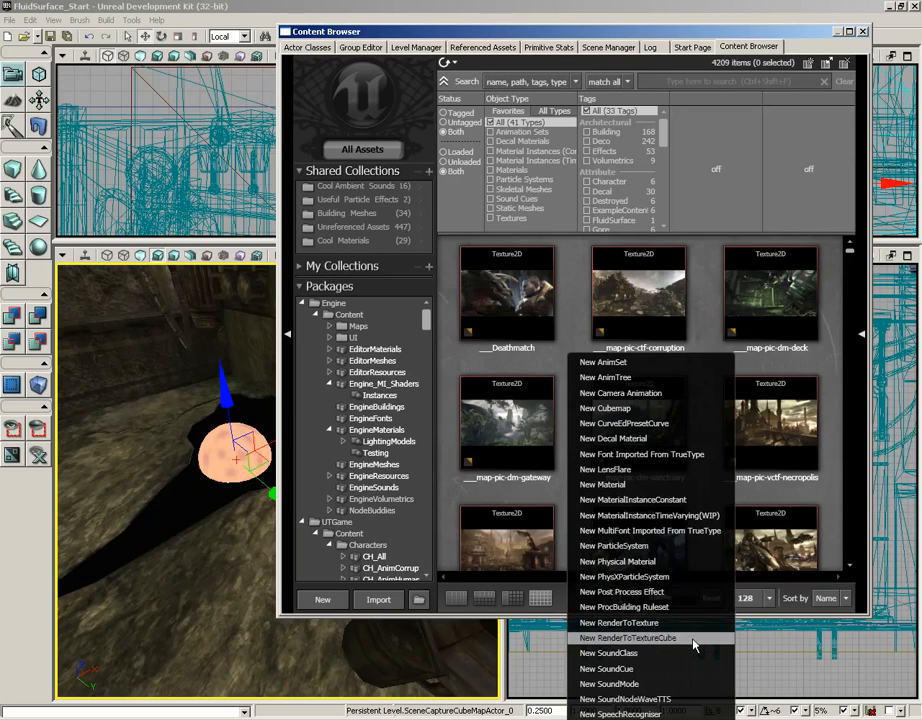
click(649, 638)
drag(461, 289, 455, 169)
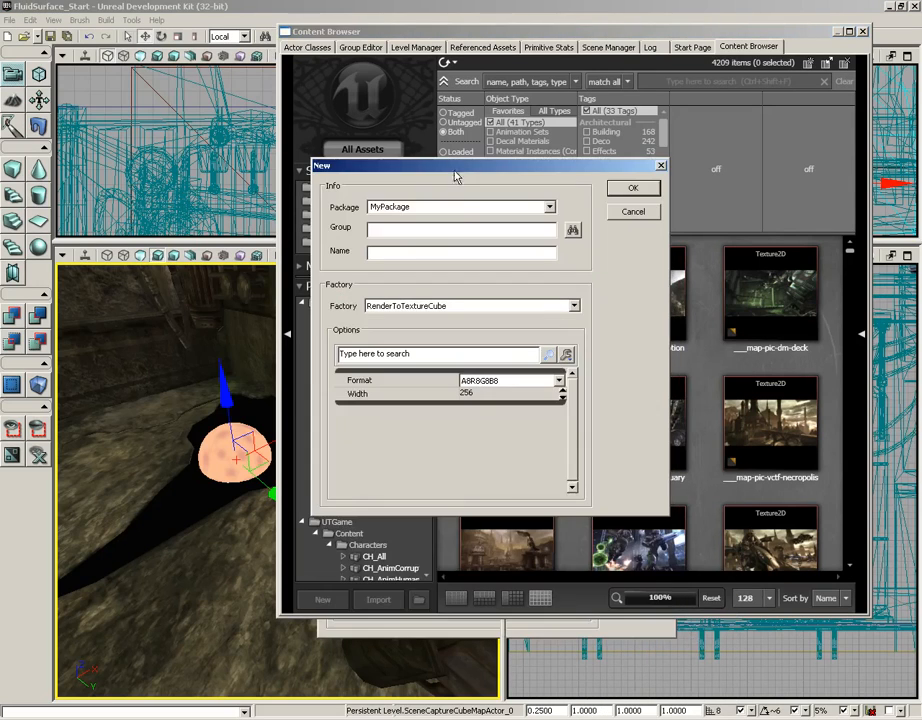
text(Fluid)
key(Tab)
text(R)
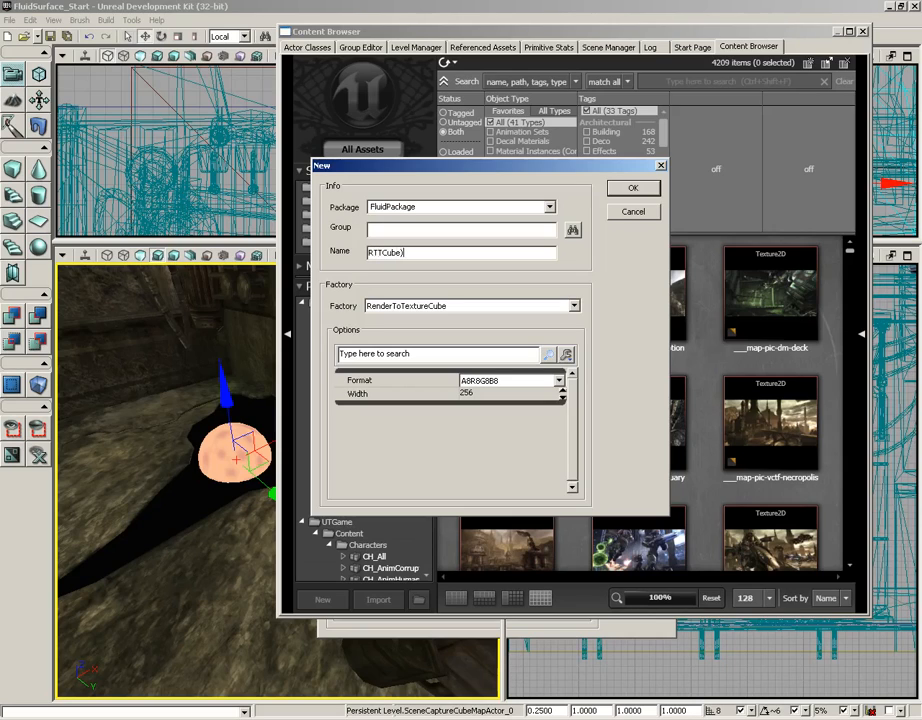
text(TTCube_WaterReflection)
key(Return)
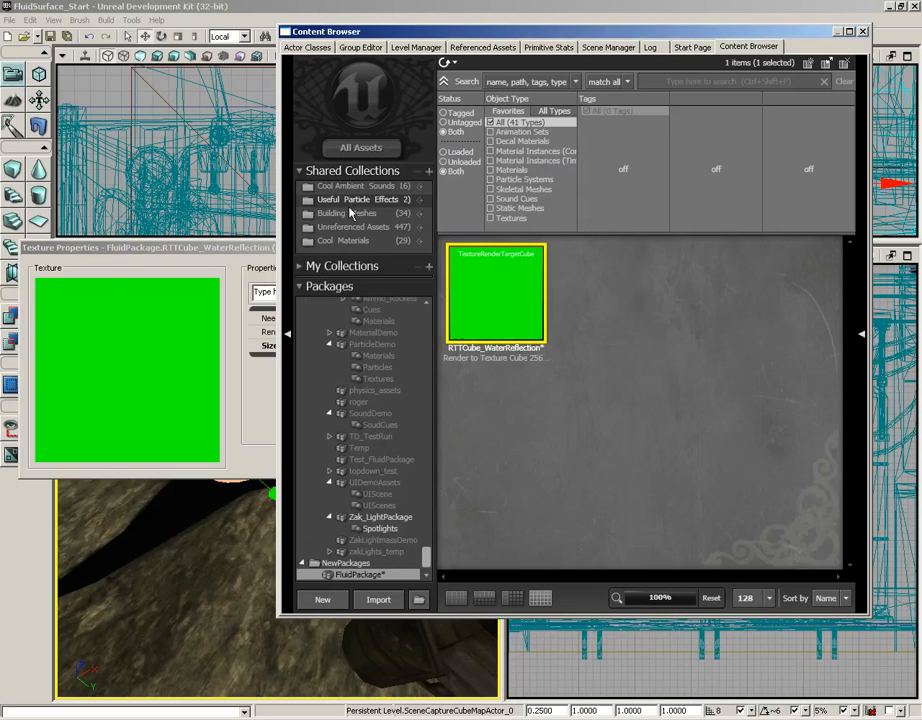
- Close the texture properties and save the FluidPackage package
click(212, 248)
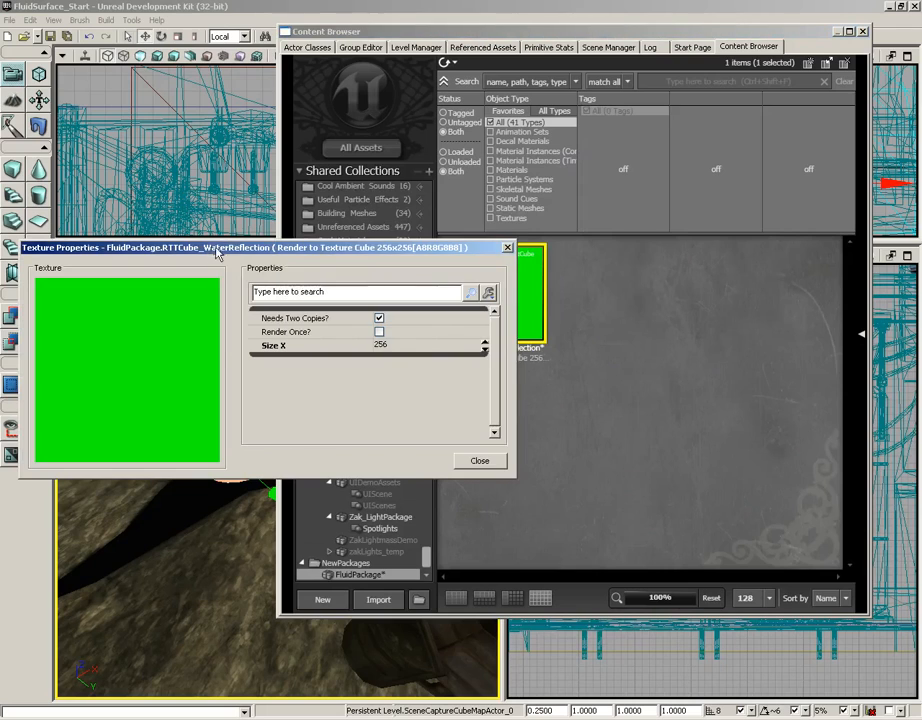
click(508, 249)
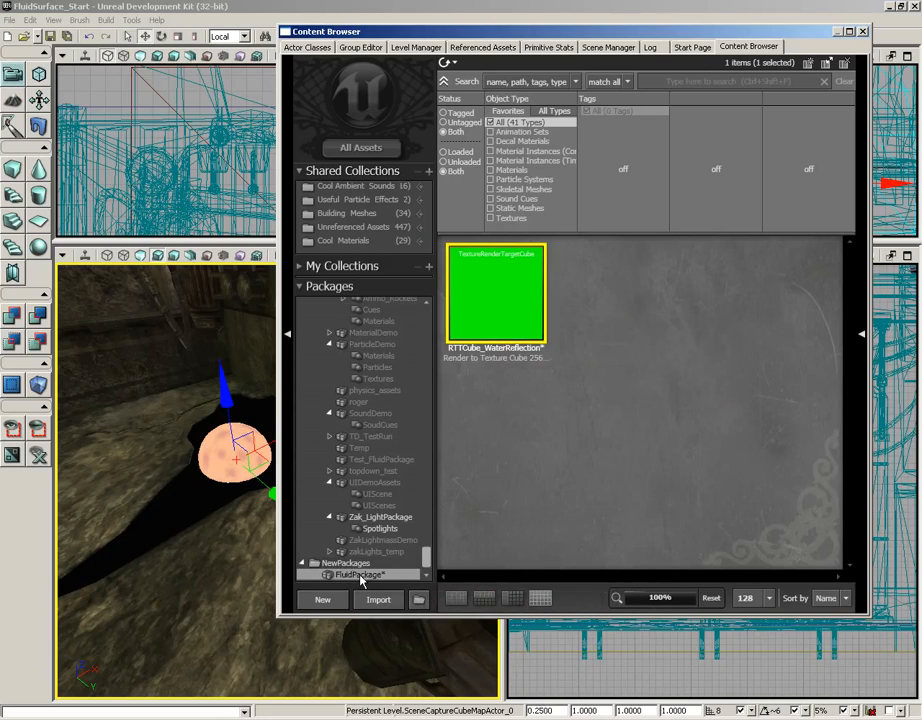
key(ctrl+s)
click(370, 290)
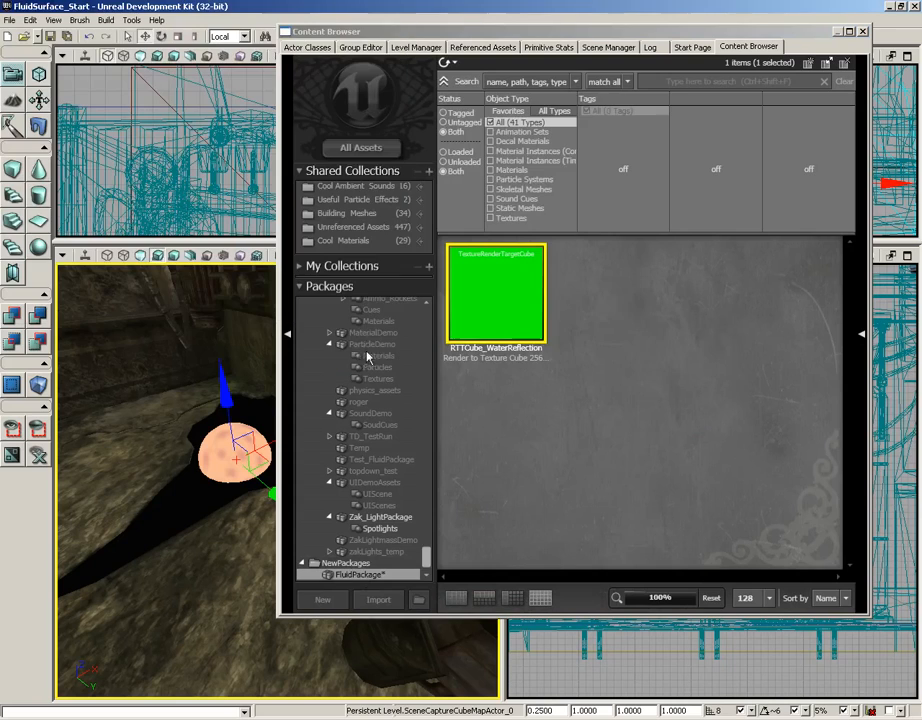
- Open the scene capture cubemap actor's properties and assign RTTCube_WaterReflection as its capture Texture Target
drag(184, 556, 221, 533)
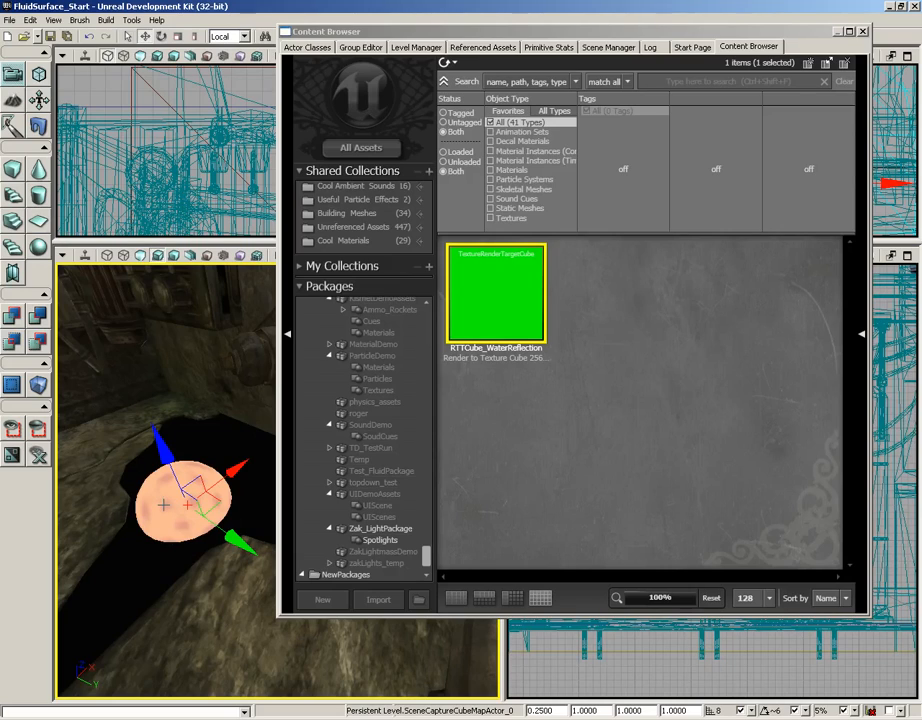
double_click(163, 505)
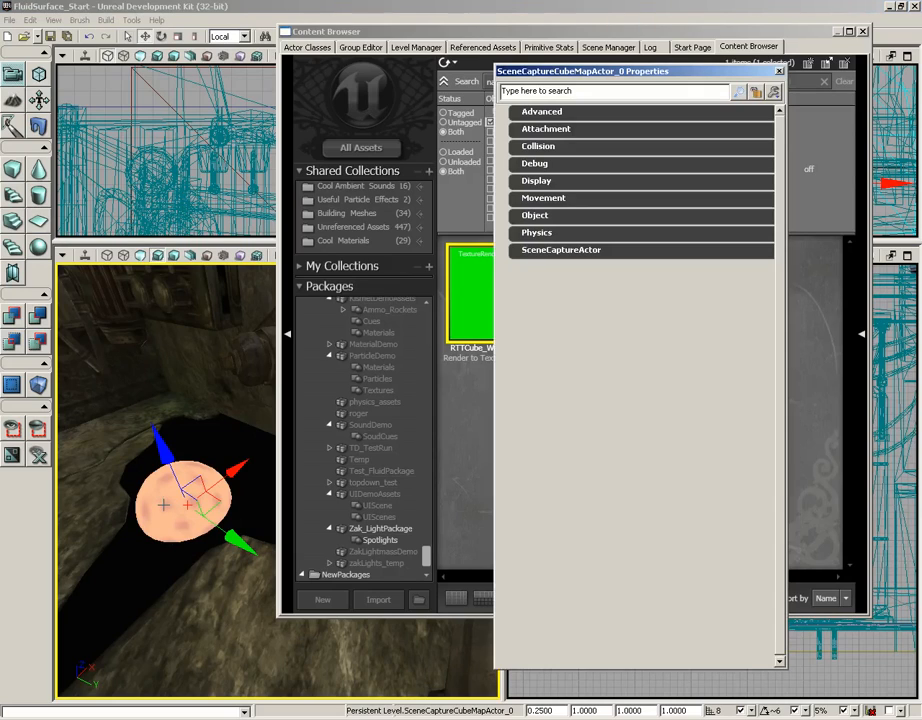
click(530, 250)
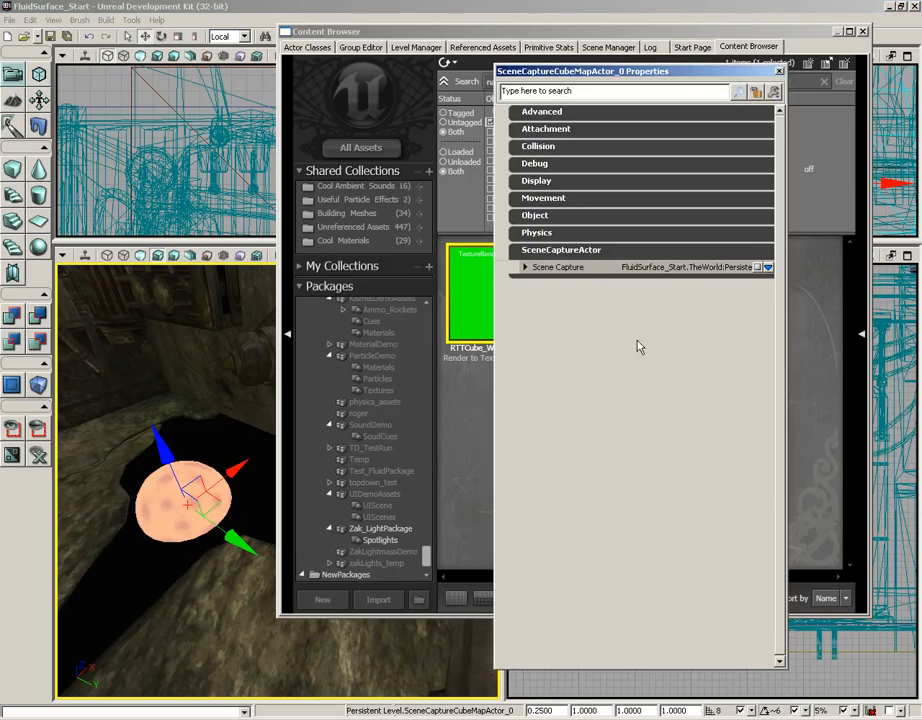
click(526, 267)
click(565, 281)
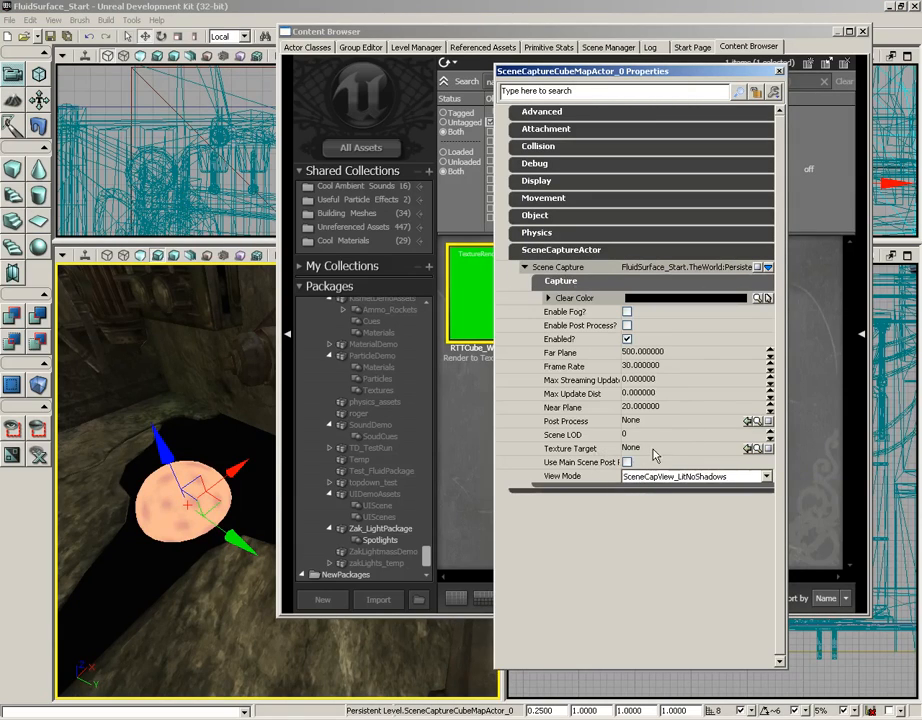
click(700, 449)
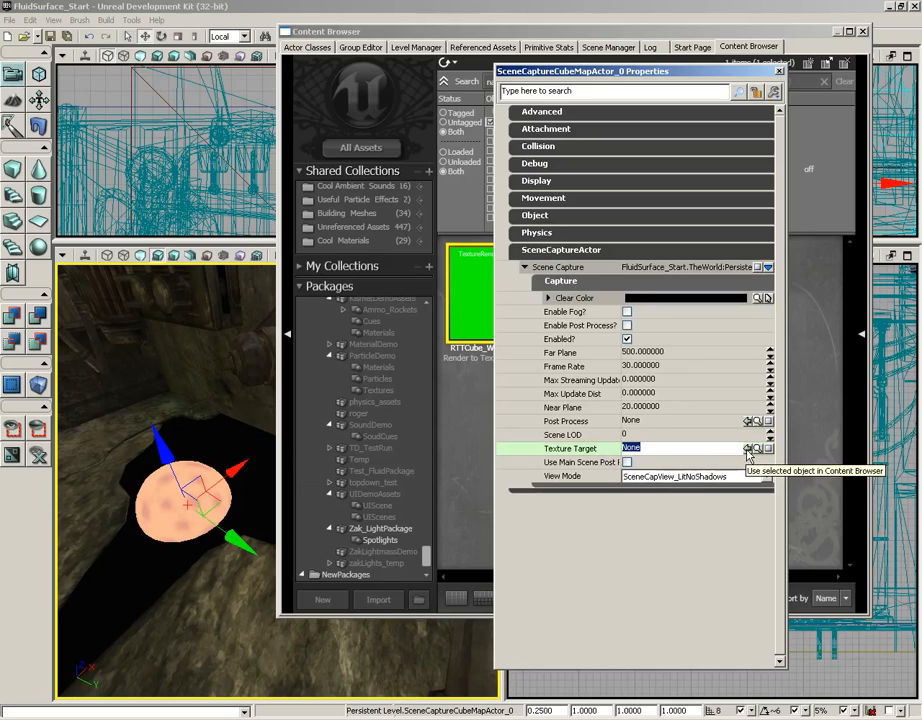
click(748, 450)
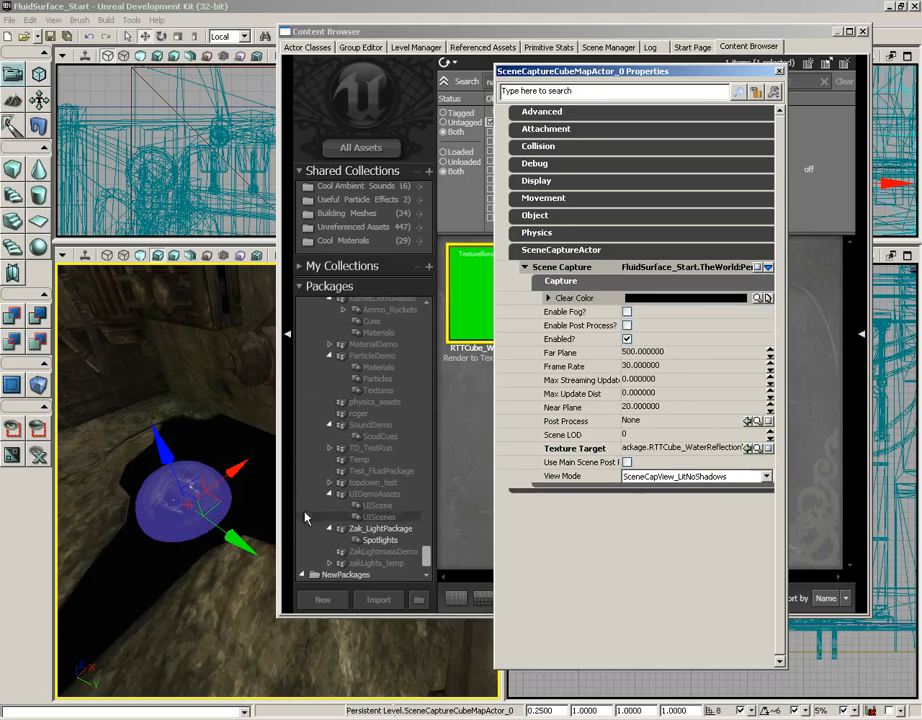
right_drag(206, 588, 176, 575)
drag(187, 610, 105, 562)
drag(189, 579, 220, 523)
right_drag(220, 523, 209, 506)
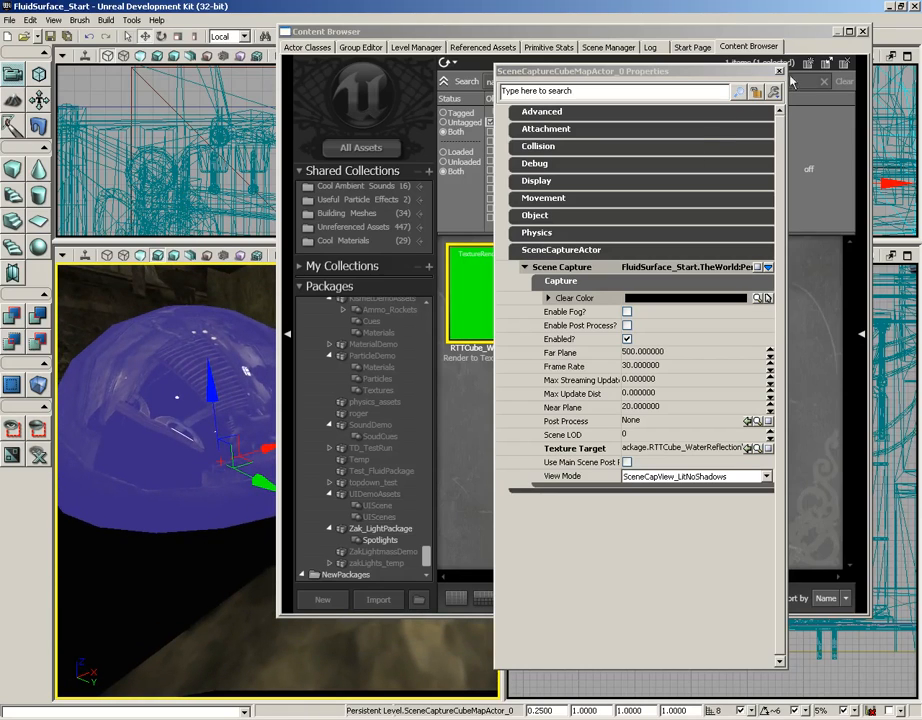
click(779, 71)
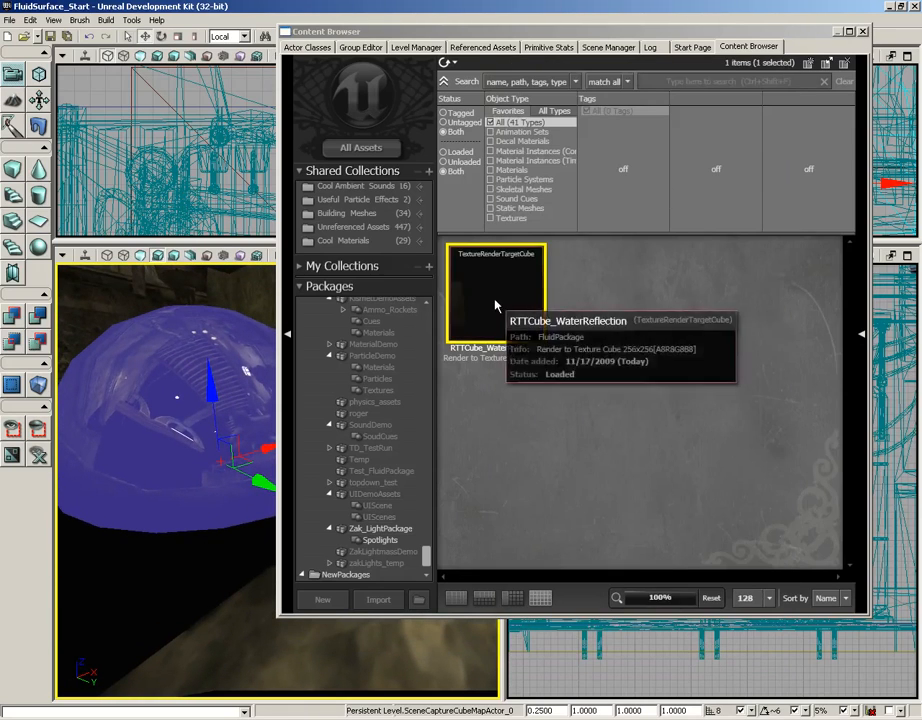
- Set the scene capture's Far Plane to 1024 and enable post processing on the capture
key(F4)
click(570, 250)
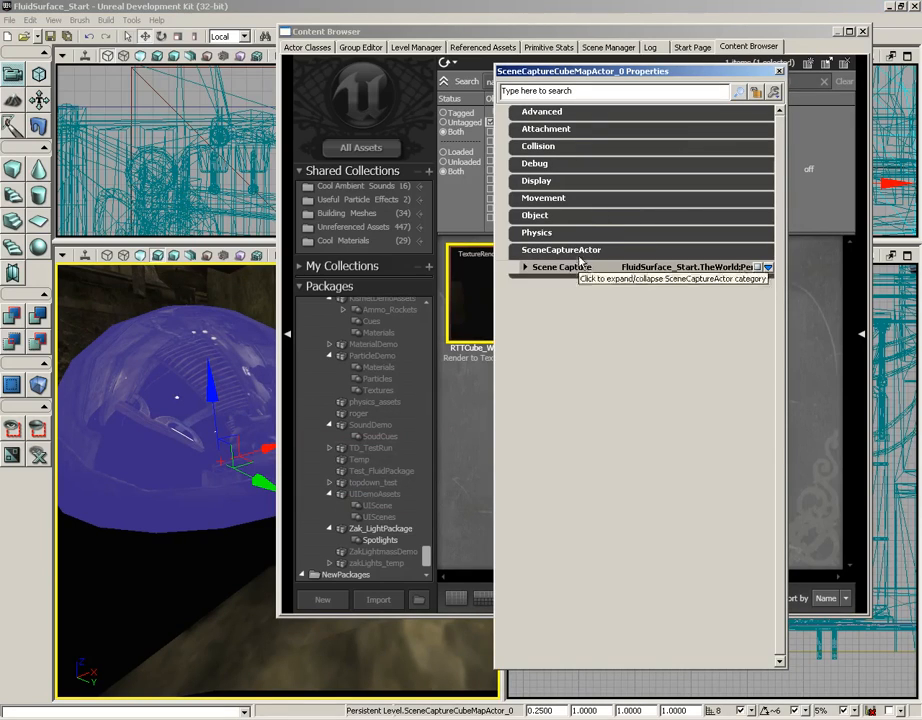
click(550, 267)
click(581, 283)
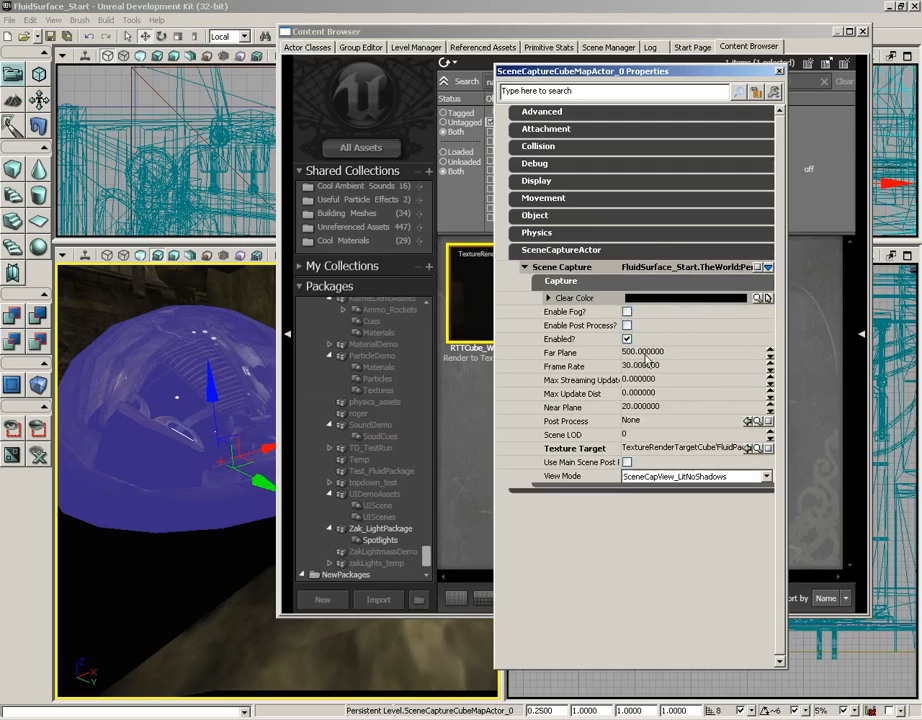
click(782, 353)
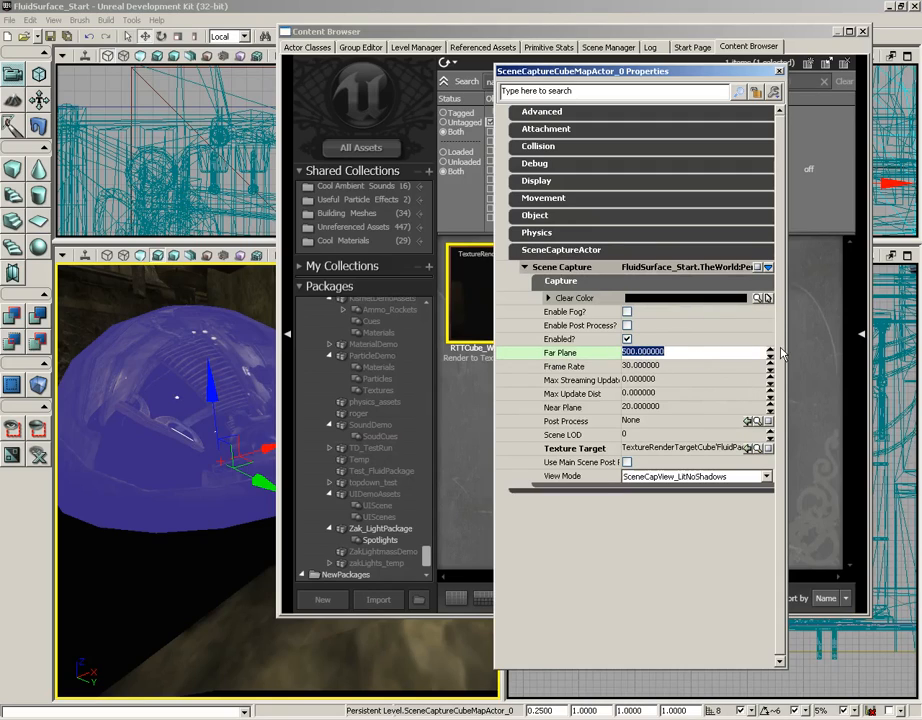
text(1024)
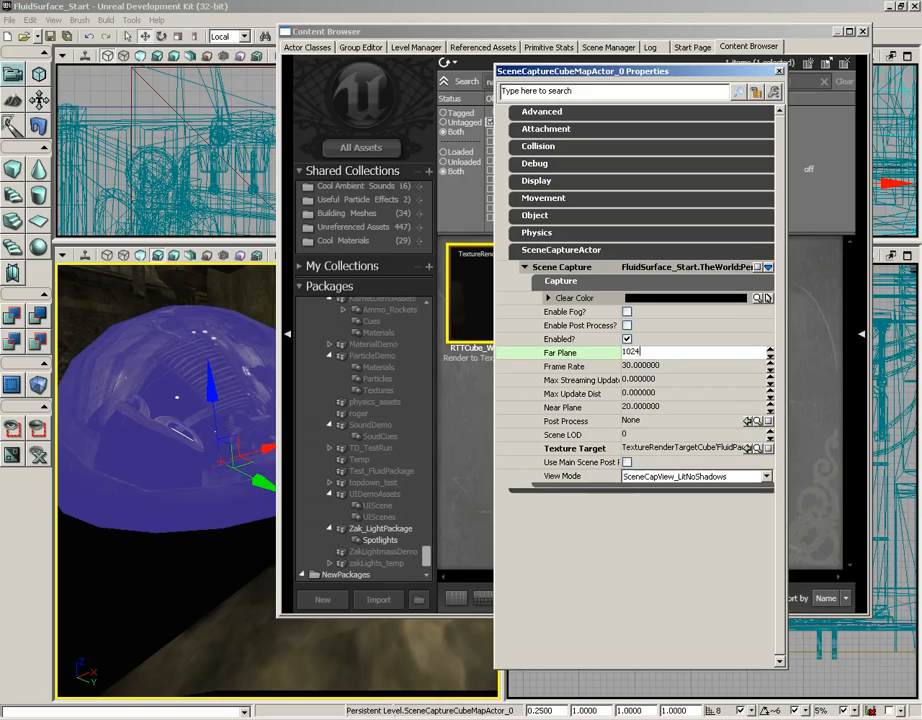
click(627, 326)
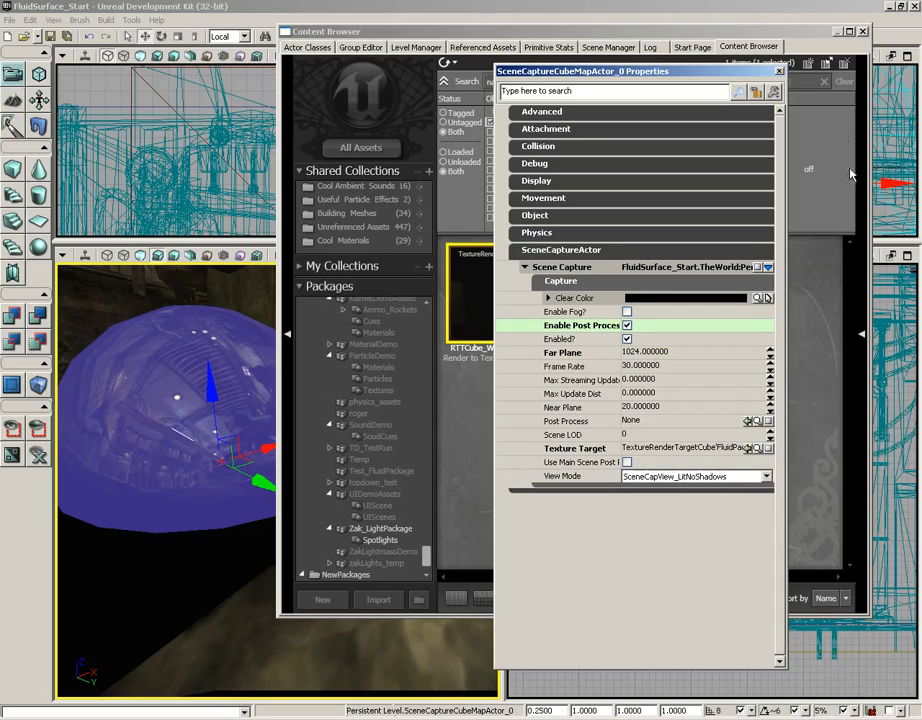
click(779, 71)
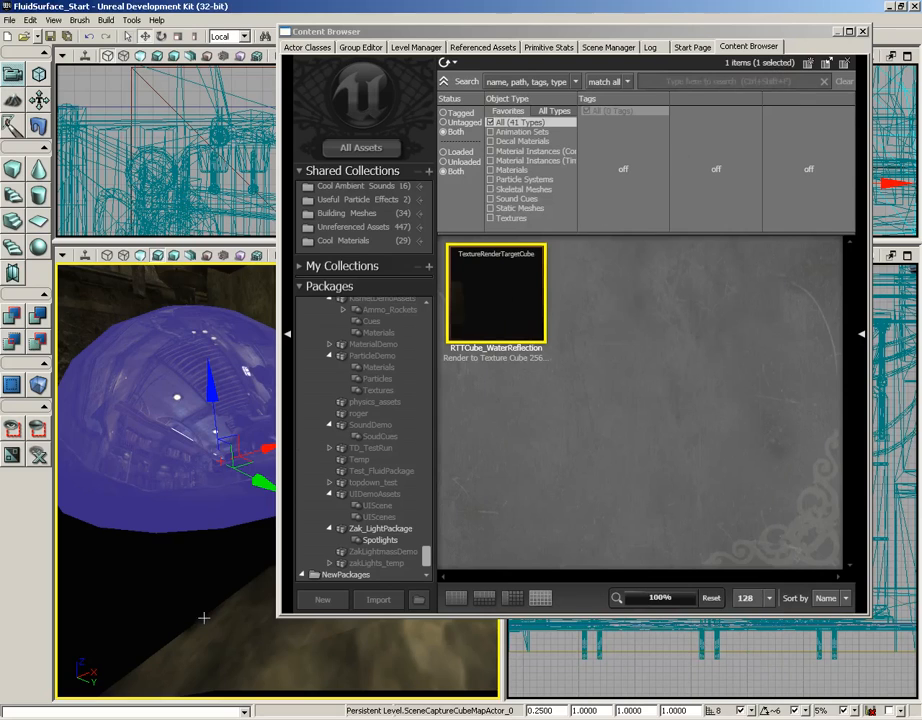
- Close the Content Browser and inspect the scene capture actor's reflective sphere in the perspective viewport
drag(220, 626, 221, 638)
right_drag(221, 638, 254, 624)
drag(254, 624, 217, 625)
right_drag(177, 611, 219, 578)
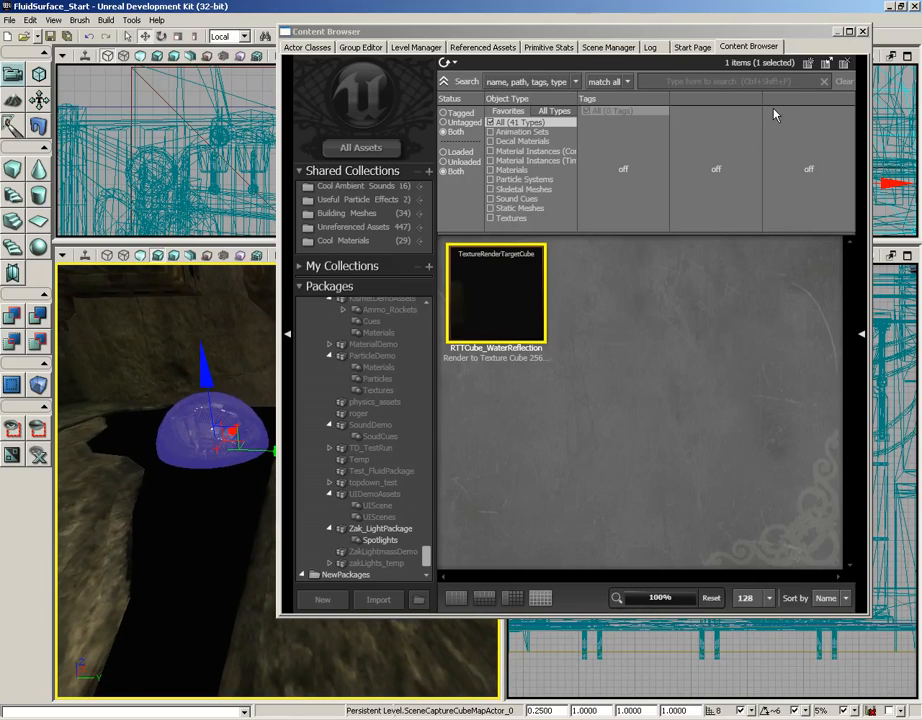
click(864, 33)
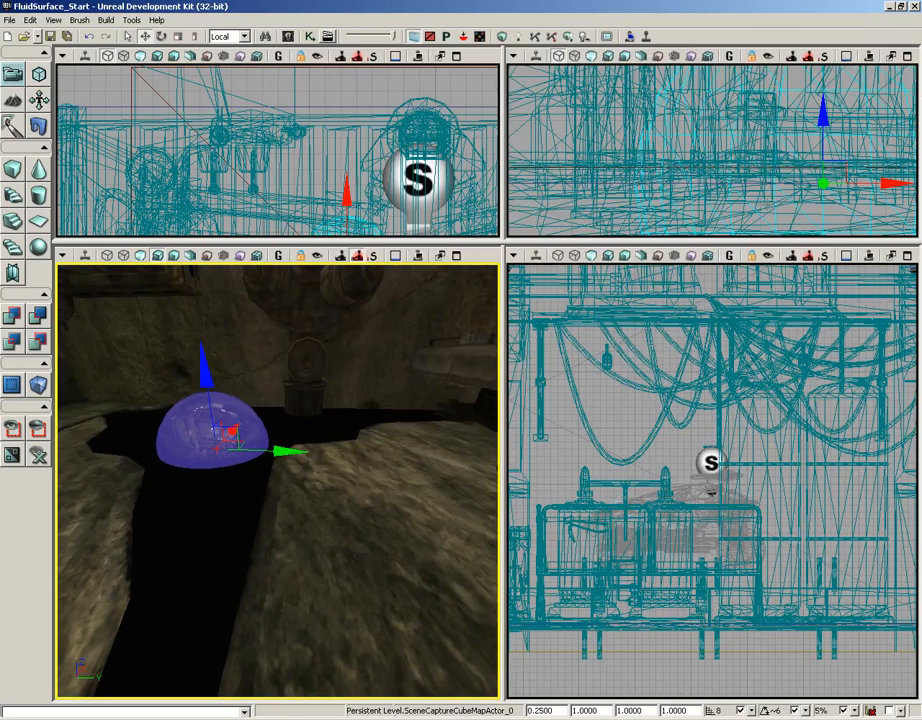
right_drag(465, 463, 396, 480)
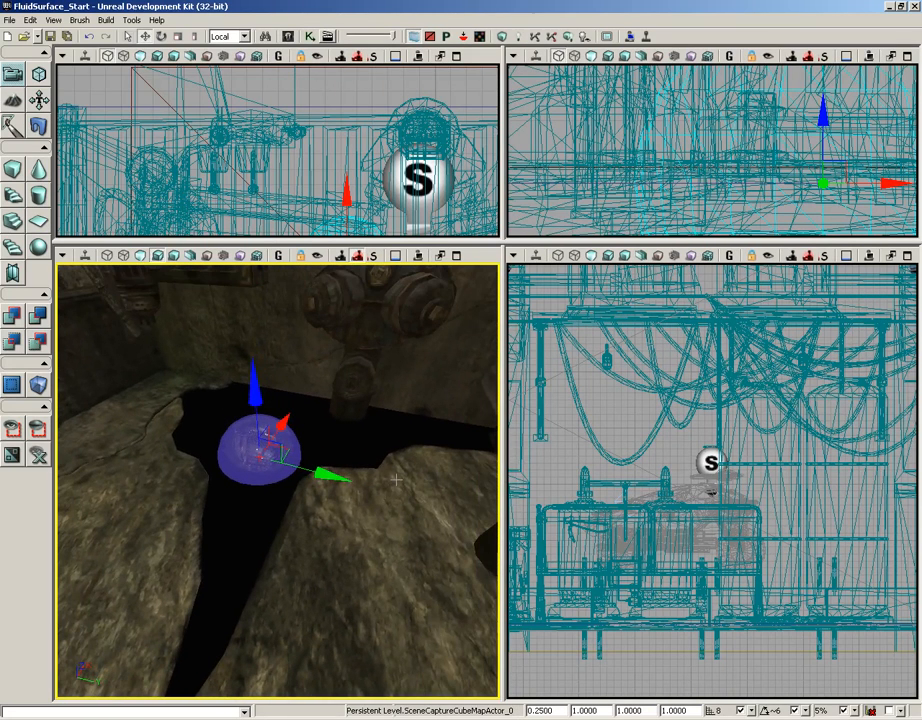